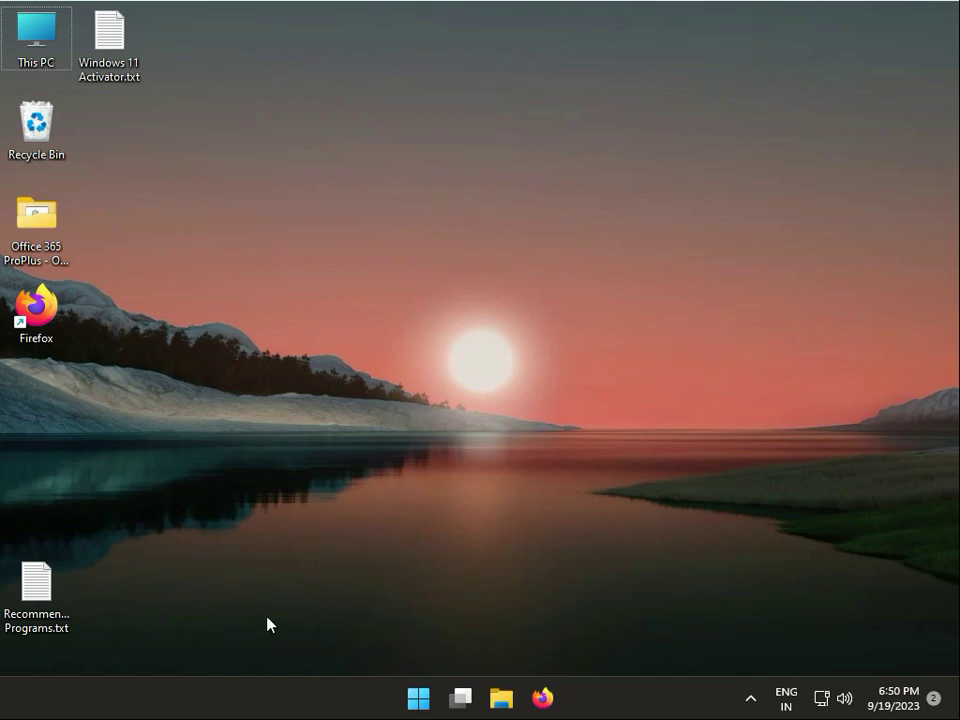
Step: Run taskschd.msc to launch Task Scheduler
{"action": "key", "text": "super+r"}
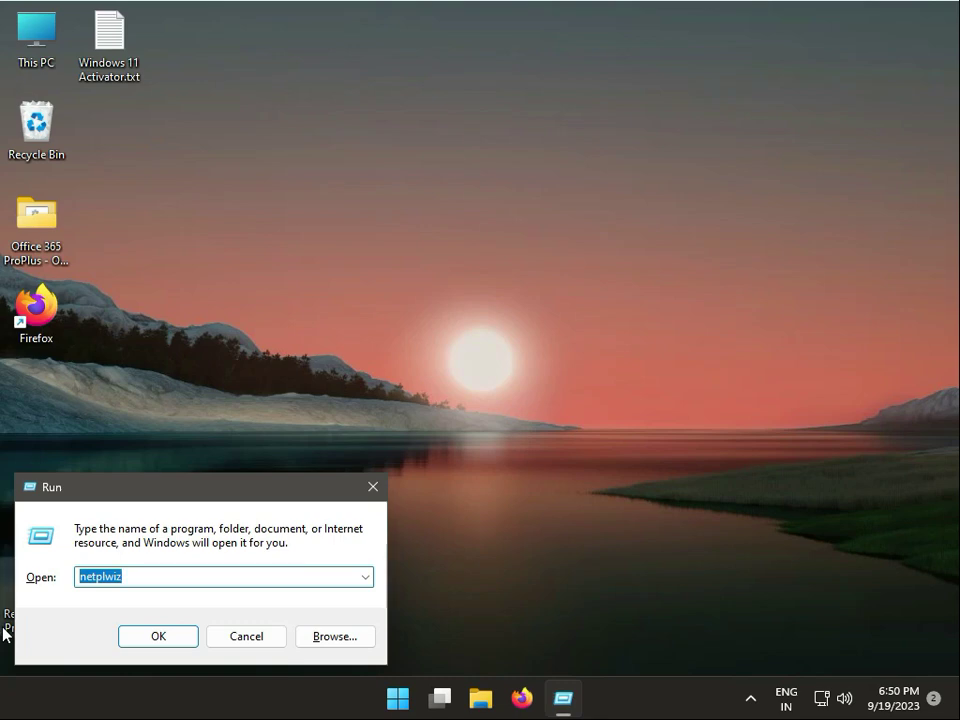
{"action": "type", "text": "ts"}
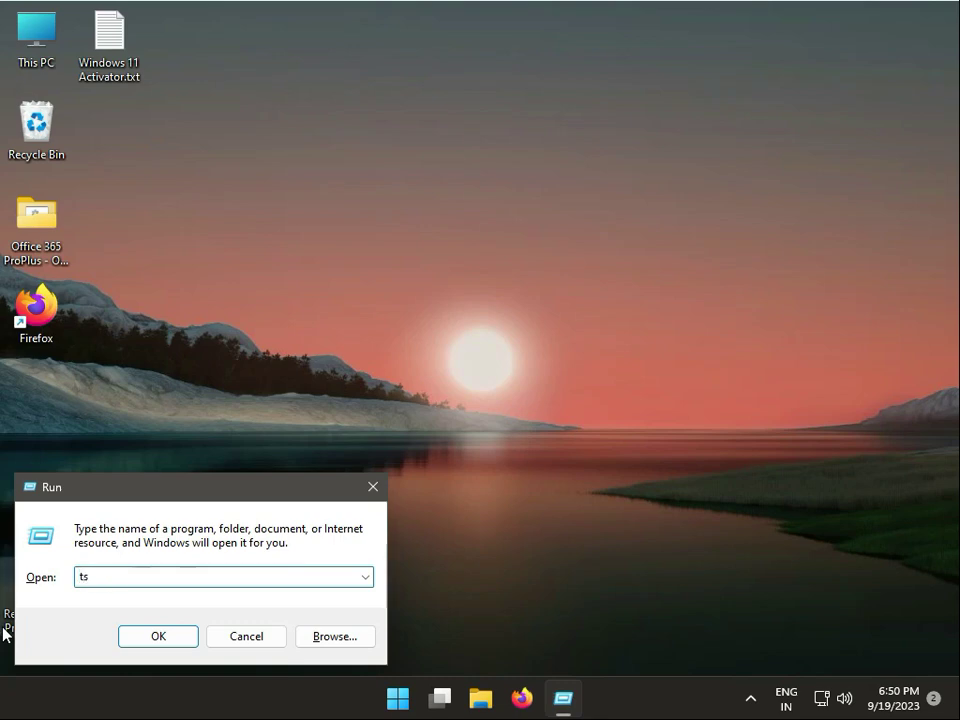
{"action": "key", "text": "BackSpace"}
{"action": "type", "text": "askschd.msc"}
{"action": "key", "text": "Return"}
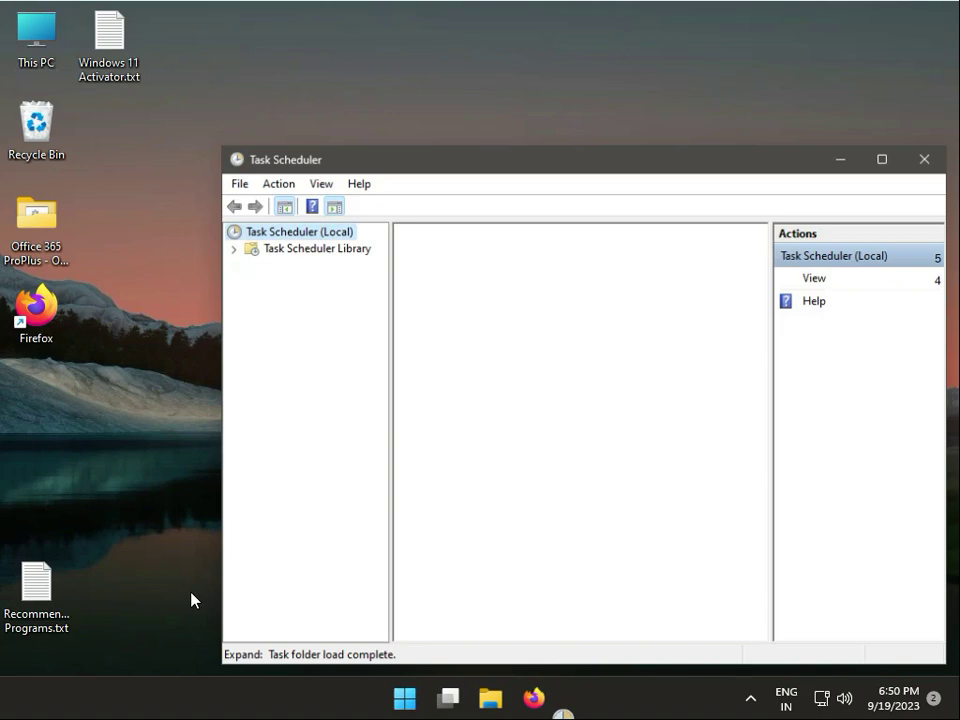
Step: Open the Application Experience folder under Microsoft > Windows in the Task Scheduler Library, widening the folder tree for readability
{"action": "left_click", "coordinate": [229, 247]}
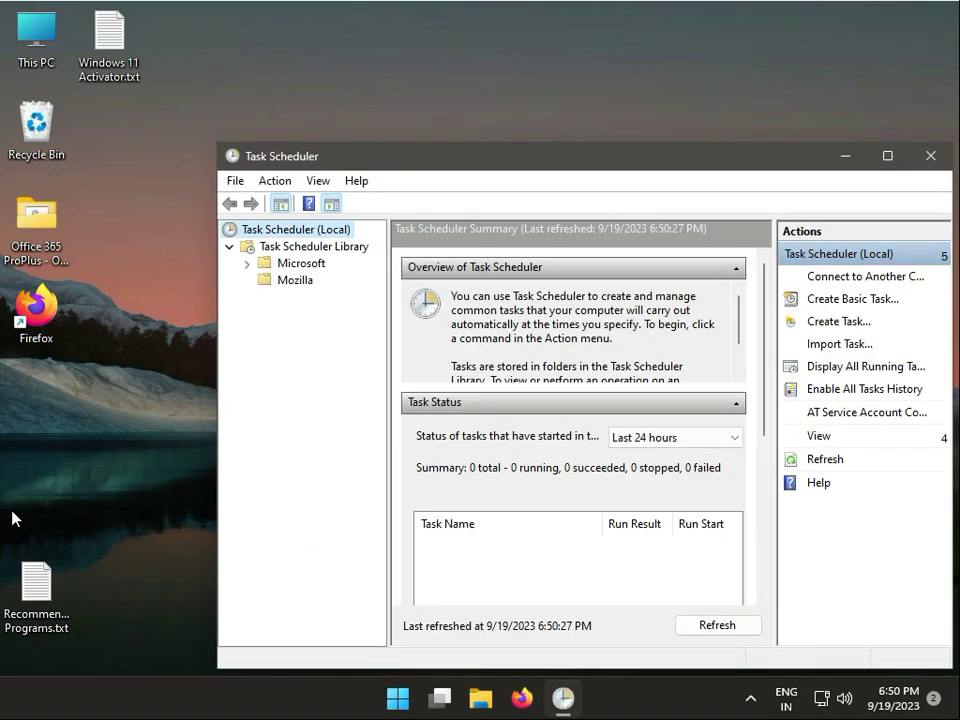
{"action": "left_click", "coordinate": [247, 263]}
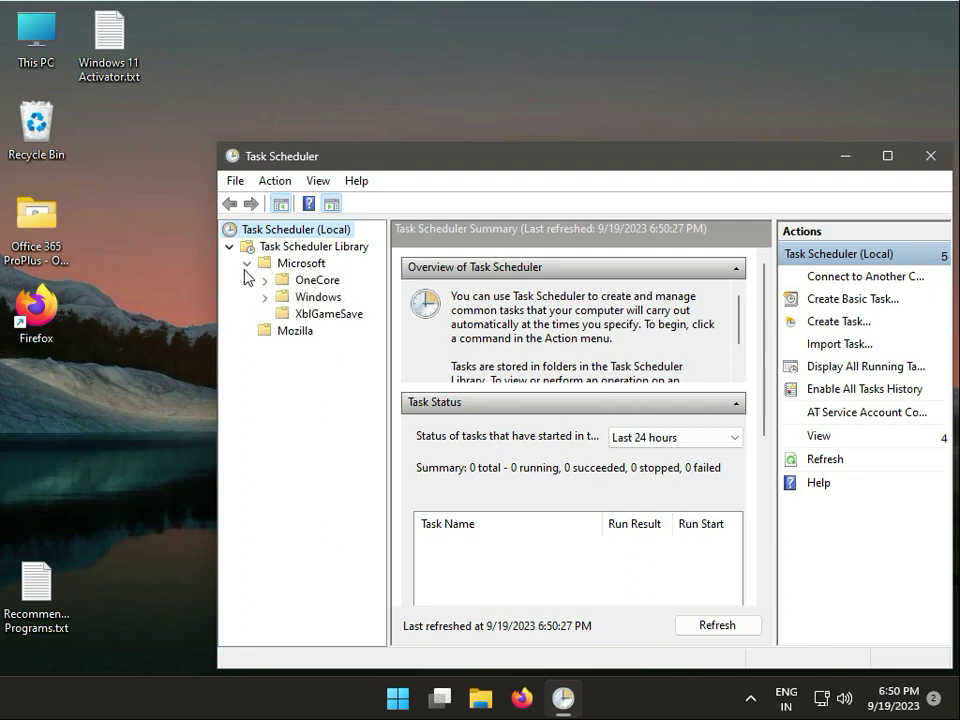
{"action": "left_click", "coordinate": [265, 297]}
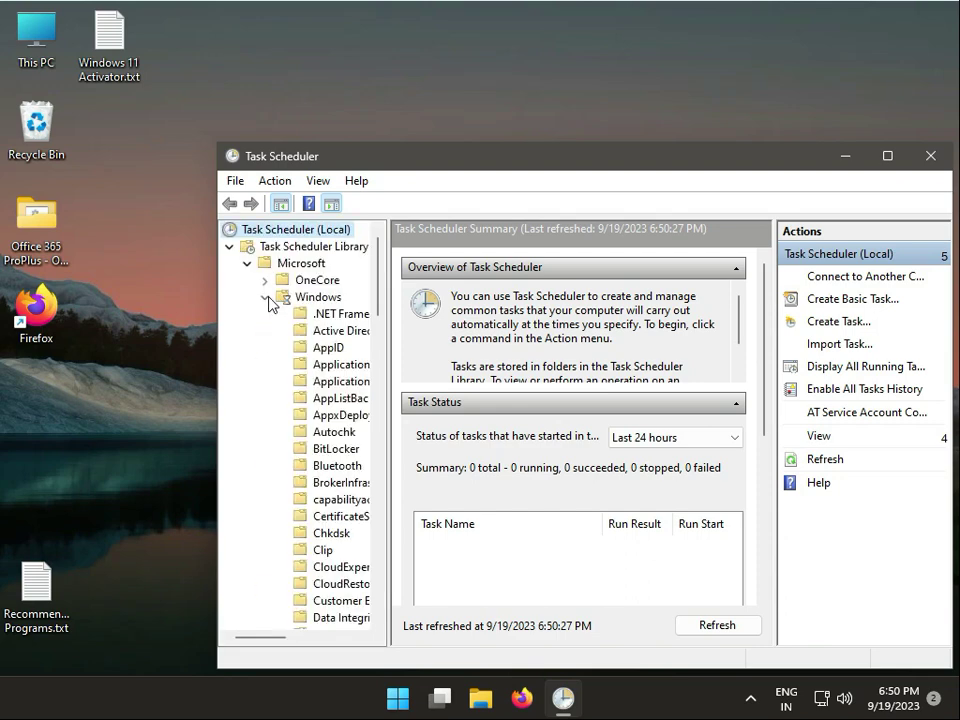
{"action": "left_click", "coordinate": [381, 440]}
{"action": "left_click_drag", "start_coordinate": [380, 388], "coordinate": [434, 367]}
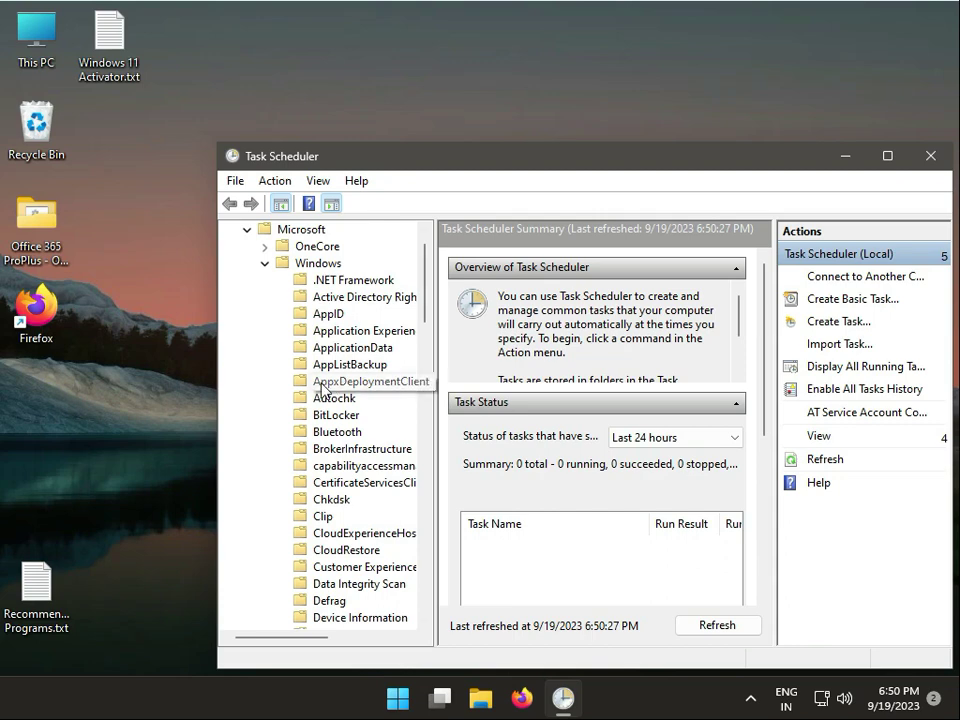
{"action": "left_click", "coordinate": [299, 336]}
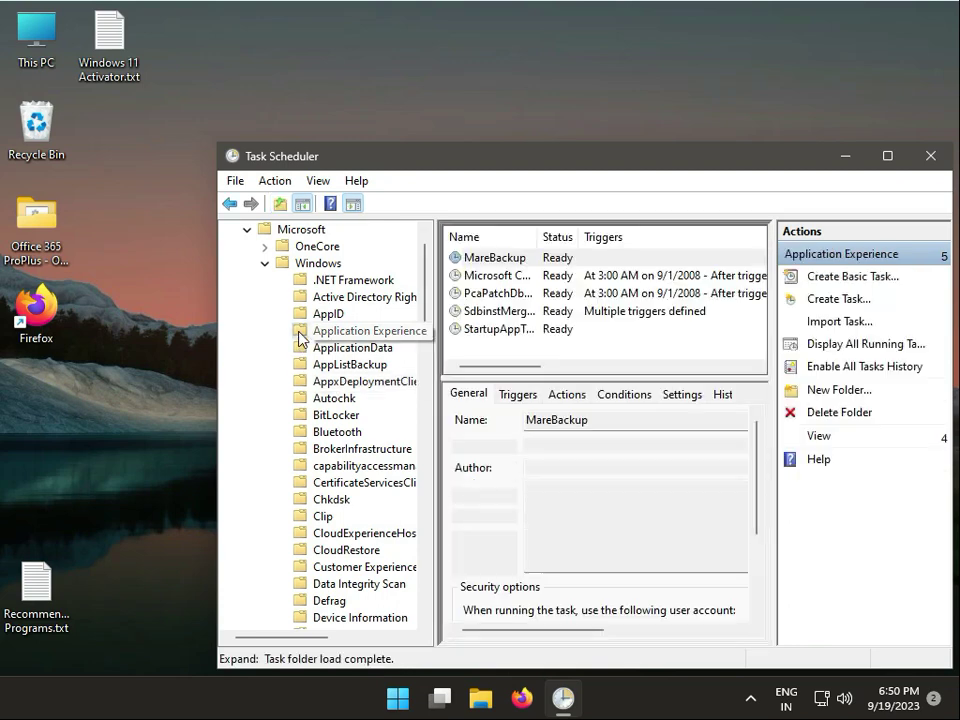
Step: Delete the Microsoft Compatibility Appraiser task and close Task Scheduler
{"action": "left_click", "coordinate": [514, 276]}
{"action": "right_click", "coordinate": [513, 277]}
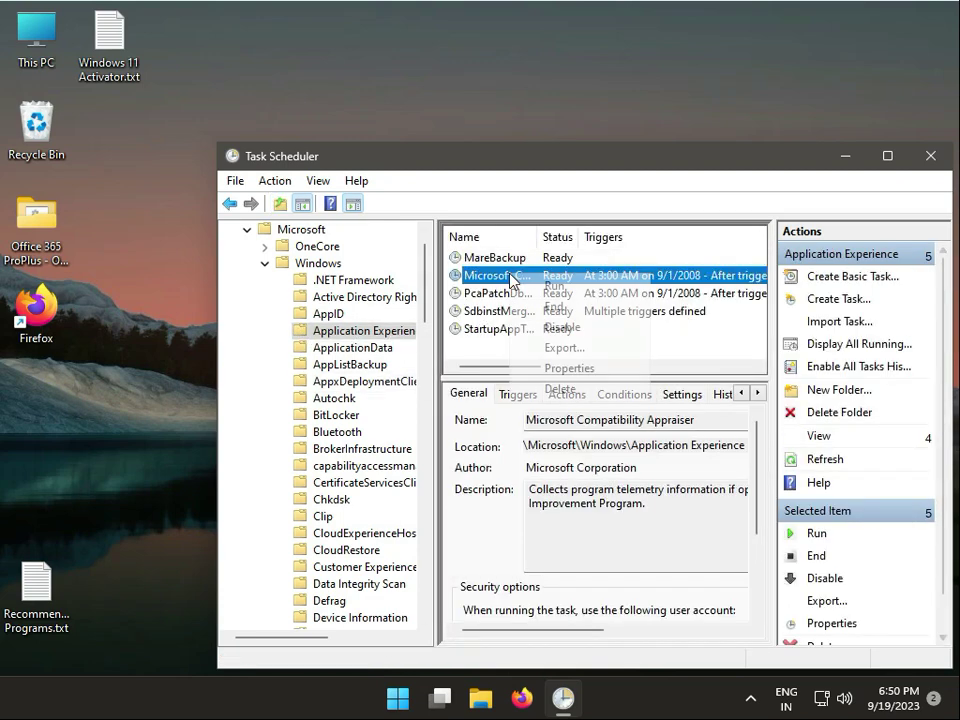
{"action": "left_click", "coordinate": [560, 390]}
{"action": "left_click", "coordinate": [505, 415]}
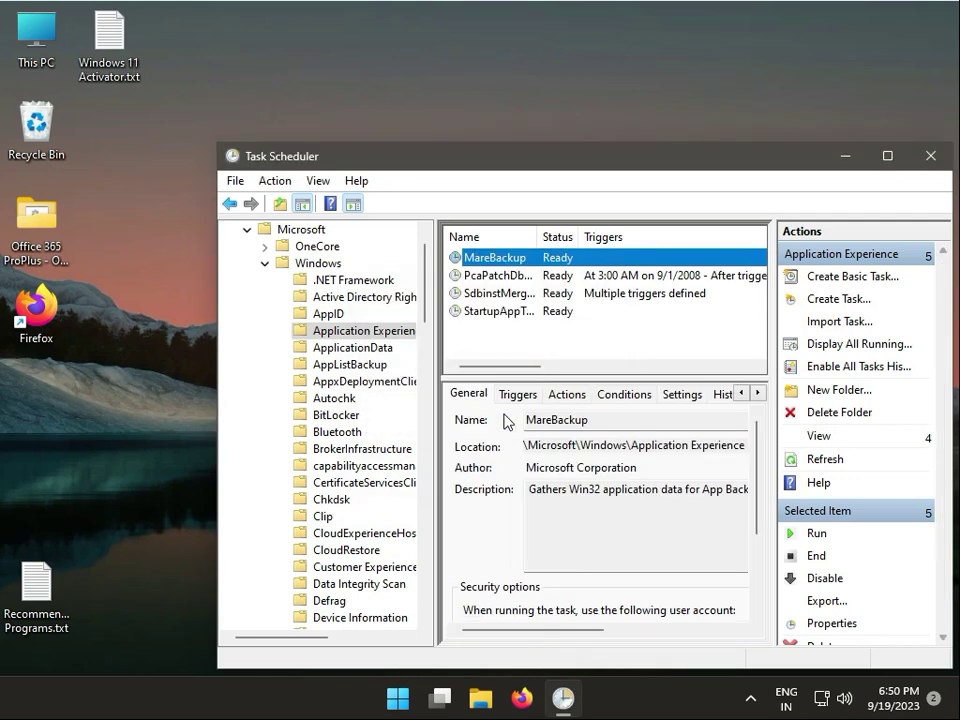
{"action": "left_click", "coordinate": [930, 165]}
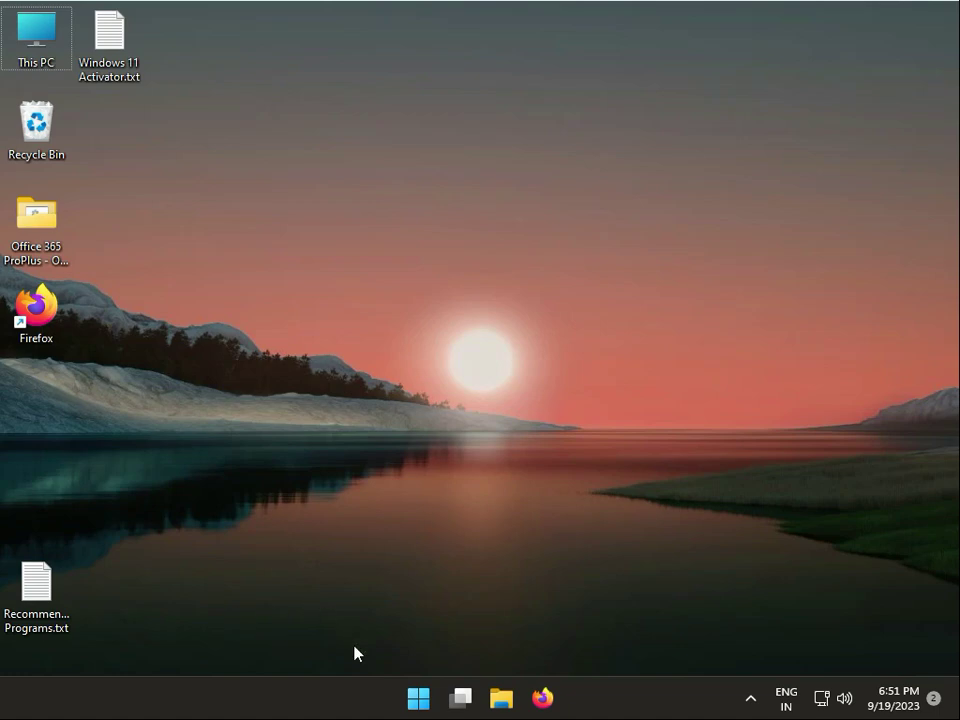
Step: Run regedit to launch the Registry Editor
{"action": "key", "text": "super+r"}
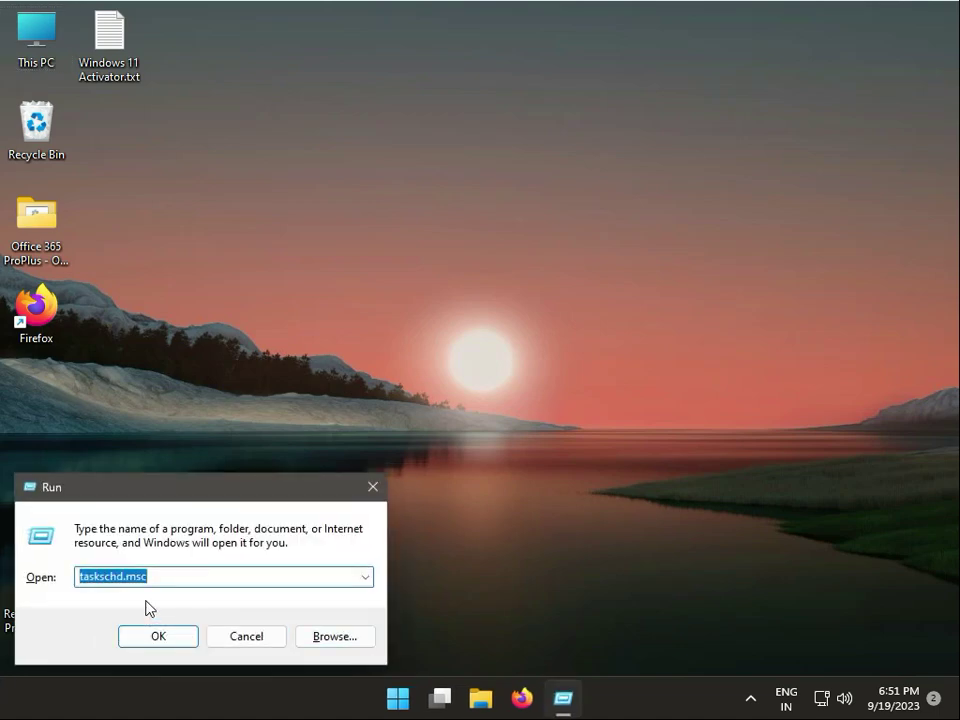
{"action": "type", "text": "reg"}
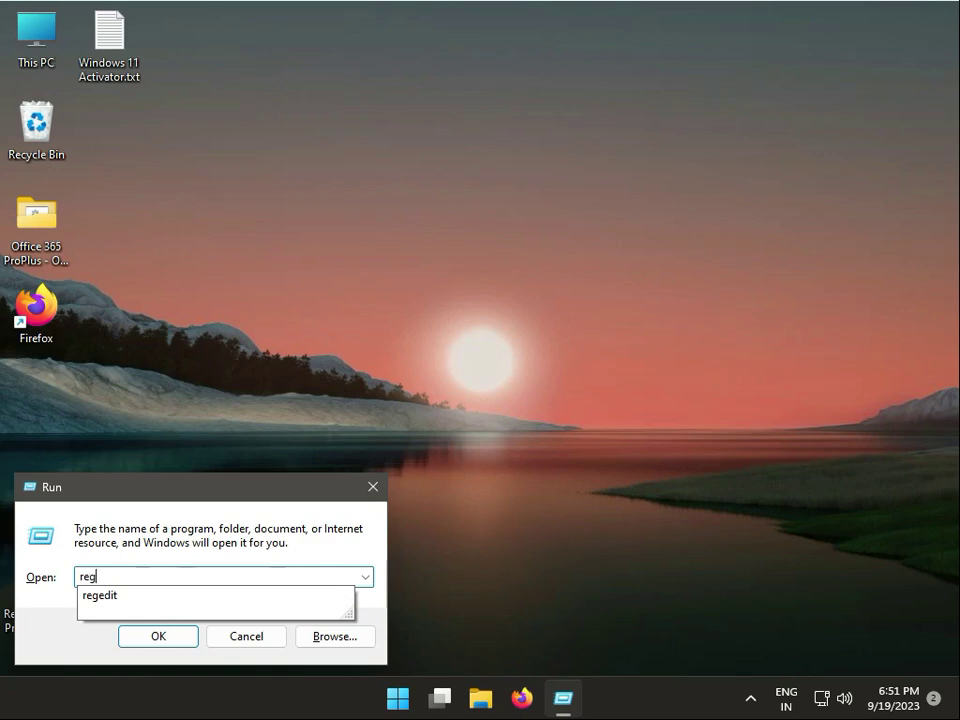
{"action": "type", "text": "edit"}
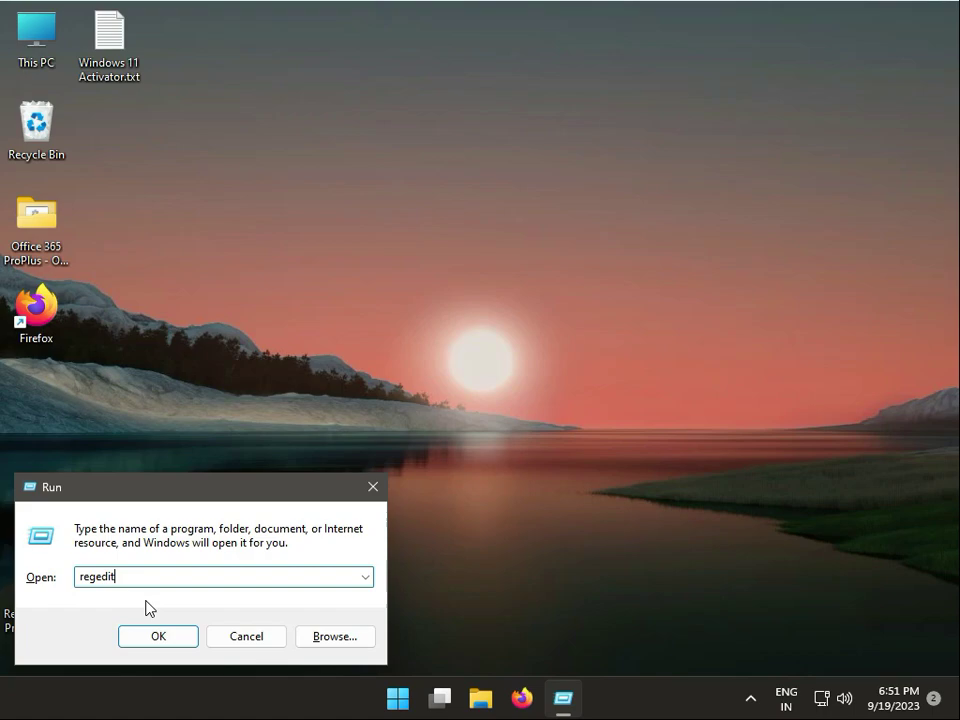
{"action": "key", "text": "Return"}
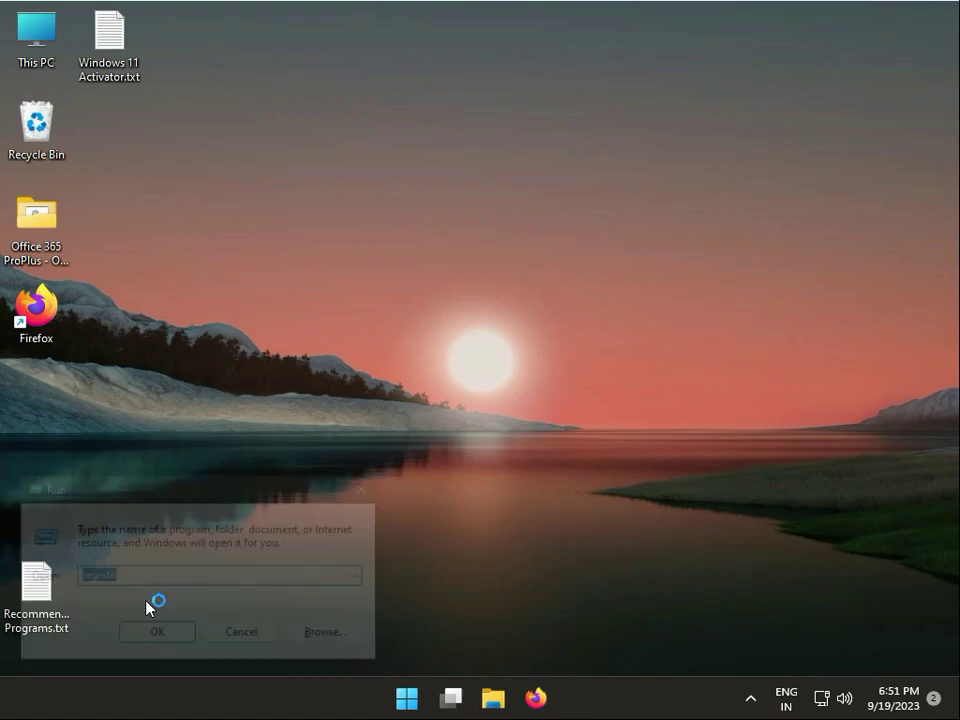
{"action": "left_click", "coordinate": [327, 497]}
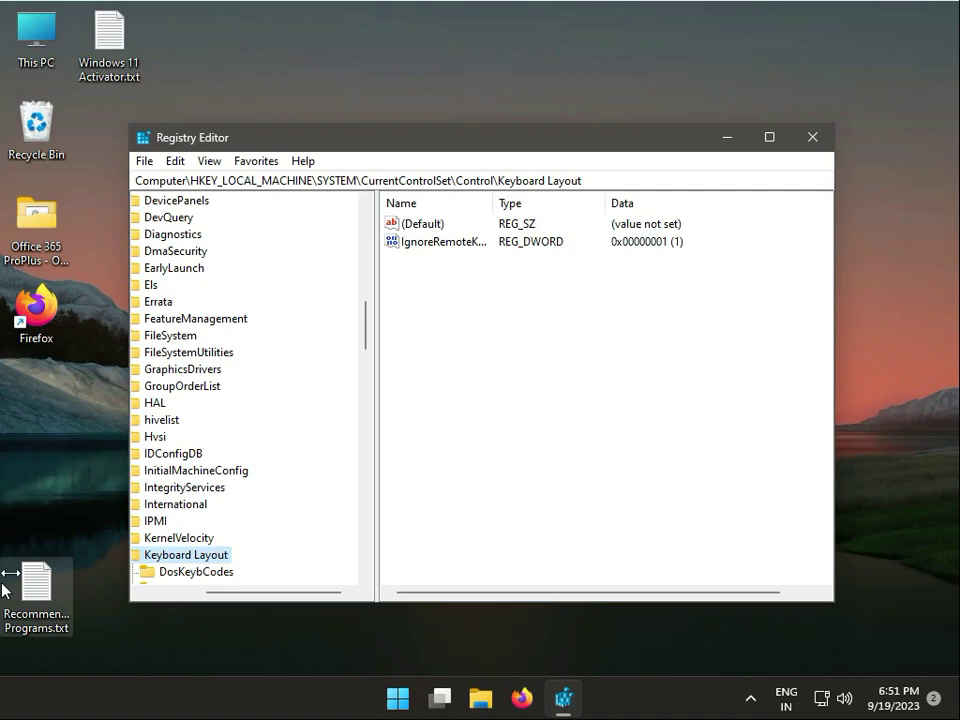
Step: Collapse the expanded SYSTEM branch so that HKEY_LOCAL_MACHINE lists only its top-level keys
{"action": "scroll", "coordinate": [367, 330], "scroll_direction": "up", "scroll_amount": 1}
{"action": "left_click_drag", "start_coordinate": [367, 330], "coordinate": [366, 214]}
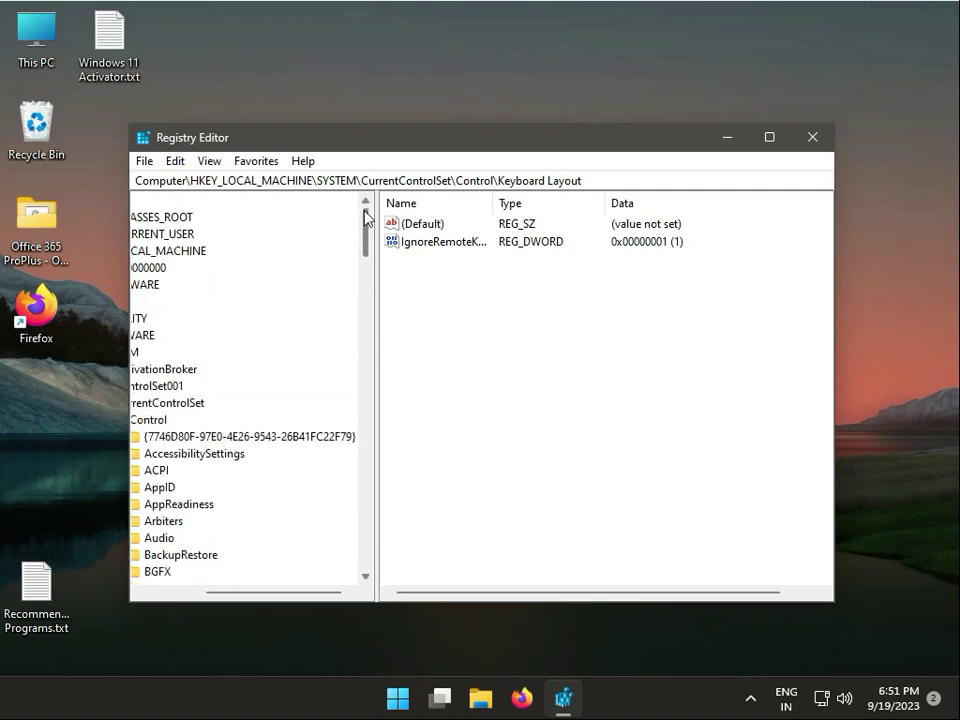
{"action": "left_click_drag", "start_coordinate": [219, 594], "coordinate": [139, 592]}
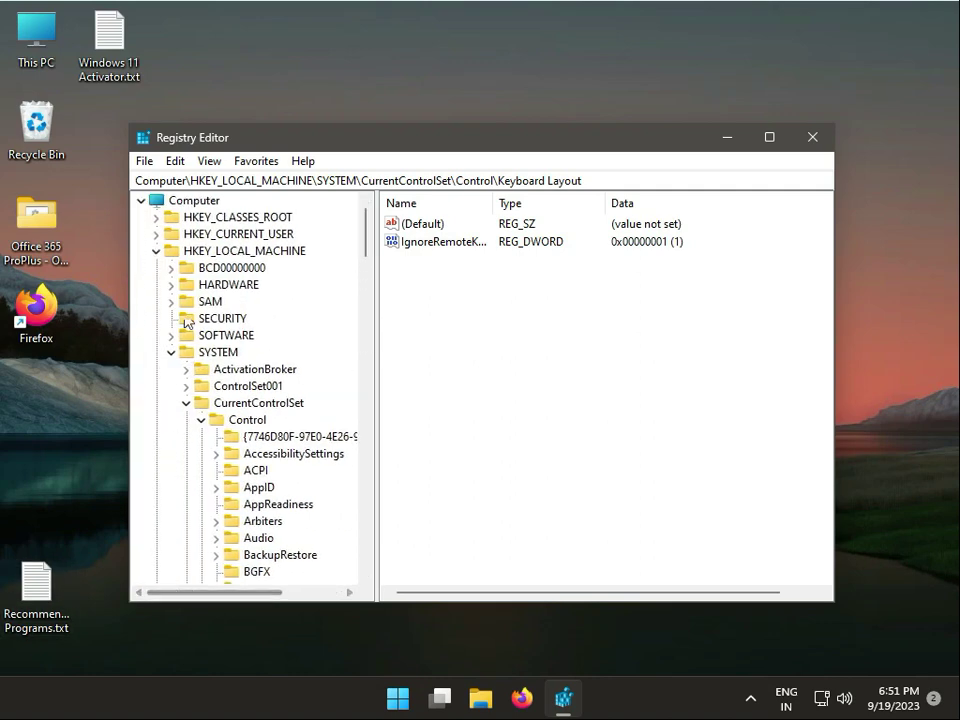
{"action": "left_click", "coordinate": [155, 251]}
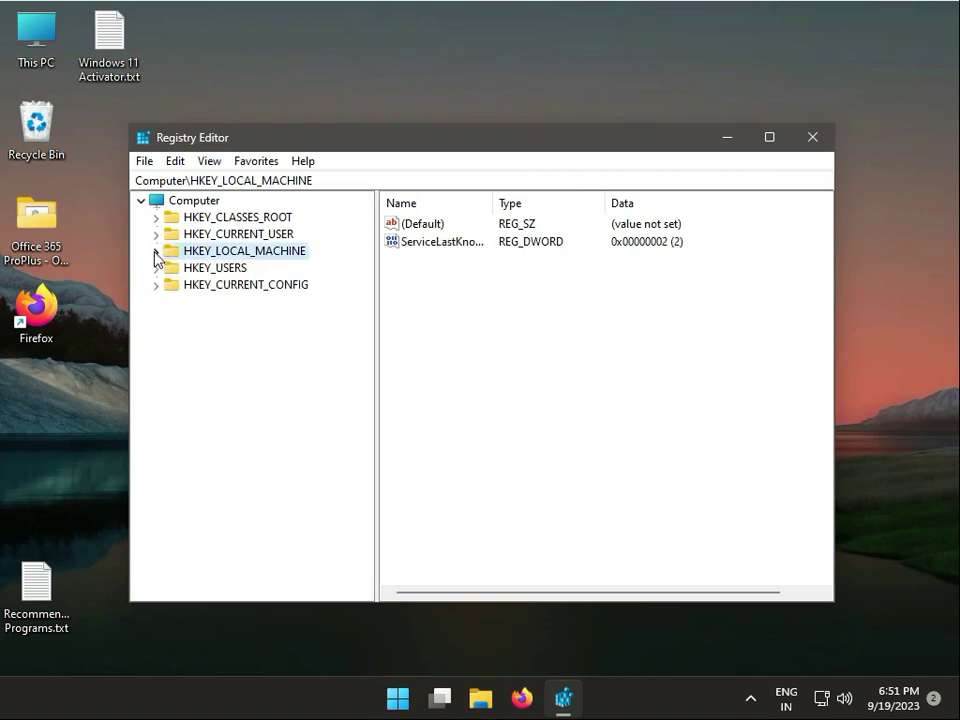
{"action": "left_click", "coordinate": [155, 251]}
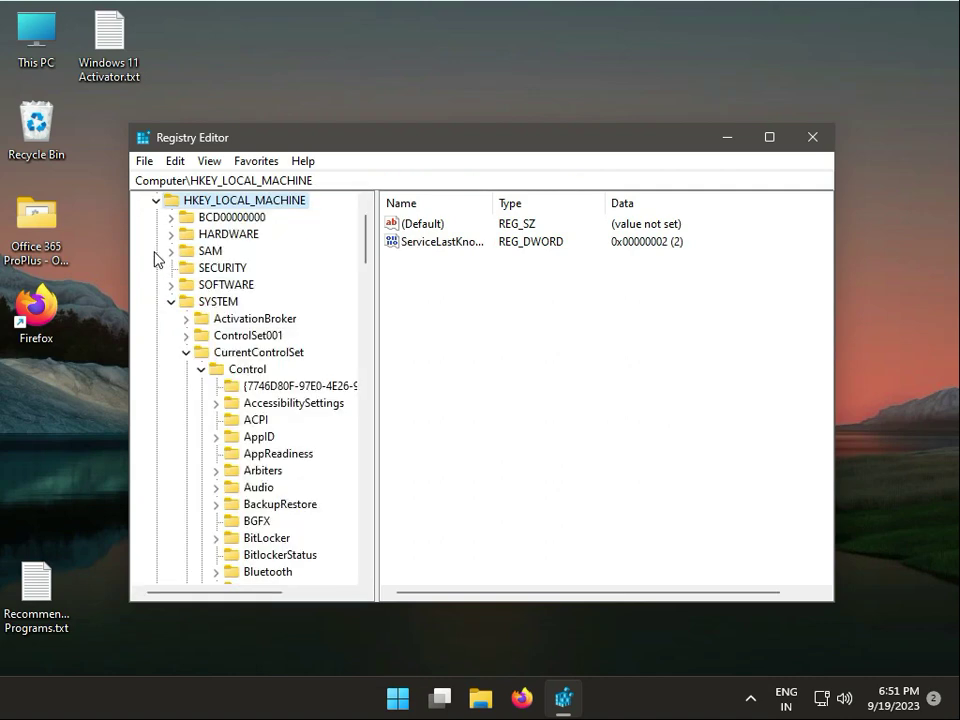
{"action": "left_click", "coordinate": [161, 304]}
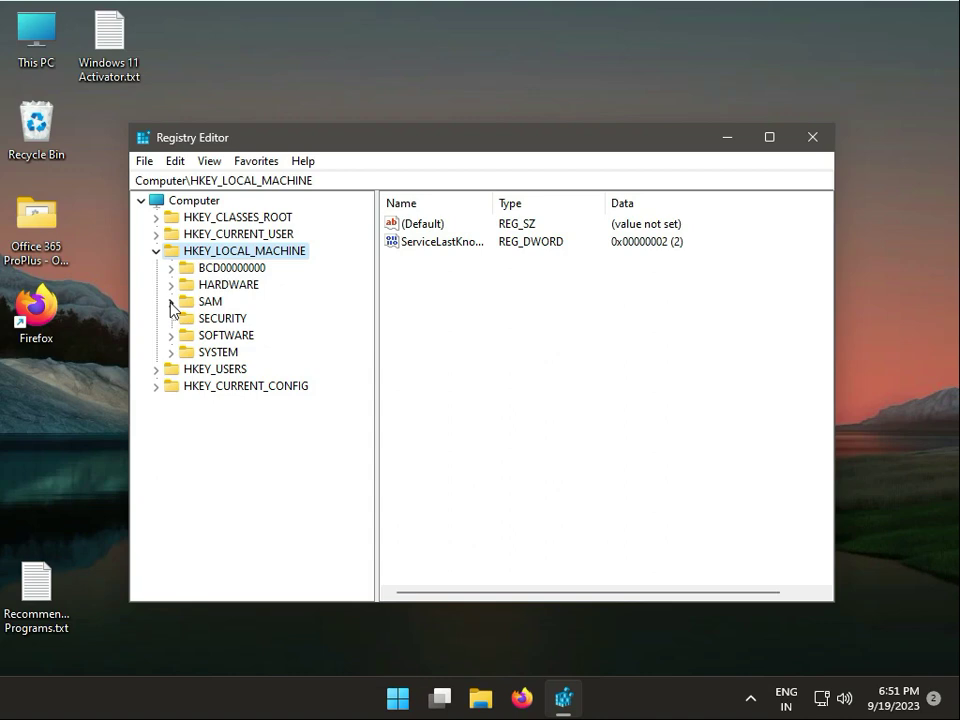
Step: Open the registry key SOFTWARE\Policies\Microsoft\Windows\DataCollection under HKEY_LOCAL_MACHINE
{"action": "left_click", "coordinate": [171, 336]}
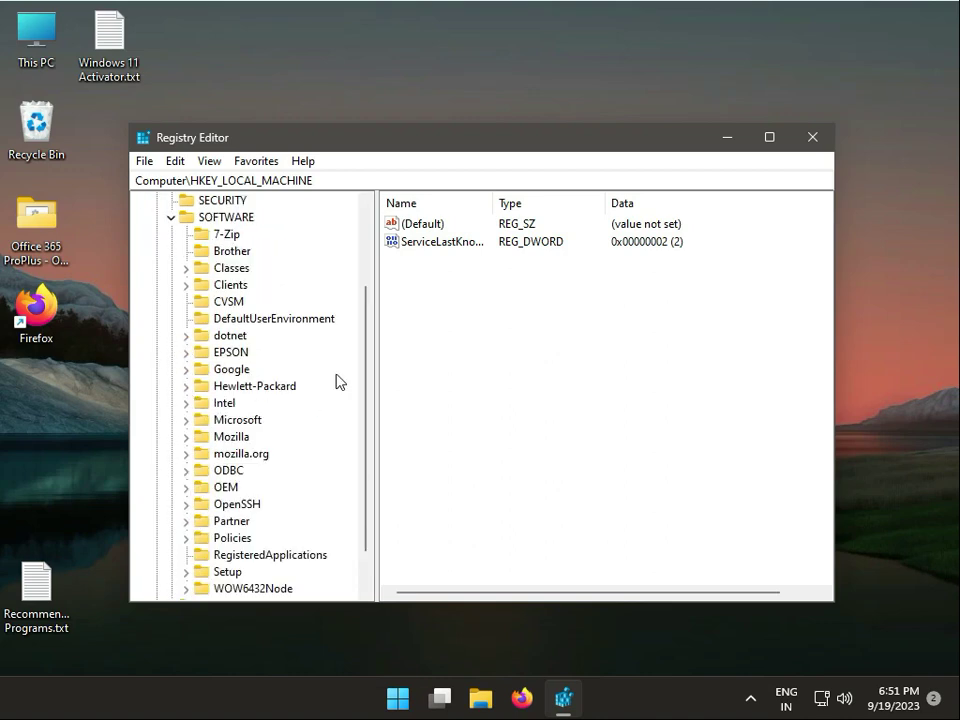
{"action": "left_click_drag", "start_coordinate": [364, 351], "coordinate": [366, 378]}
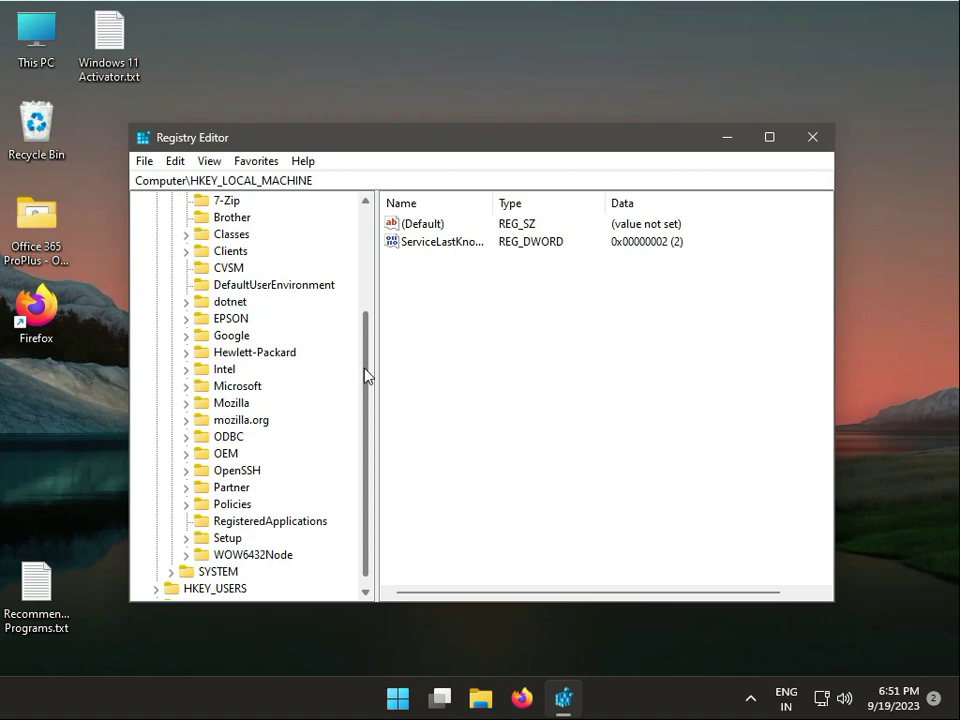
{"action": "left_click", "coordinate": [187, 506]}
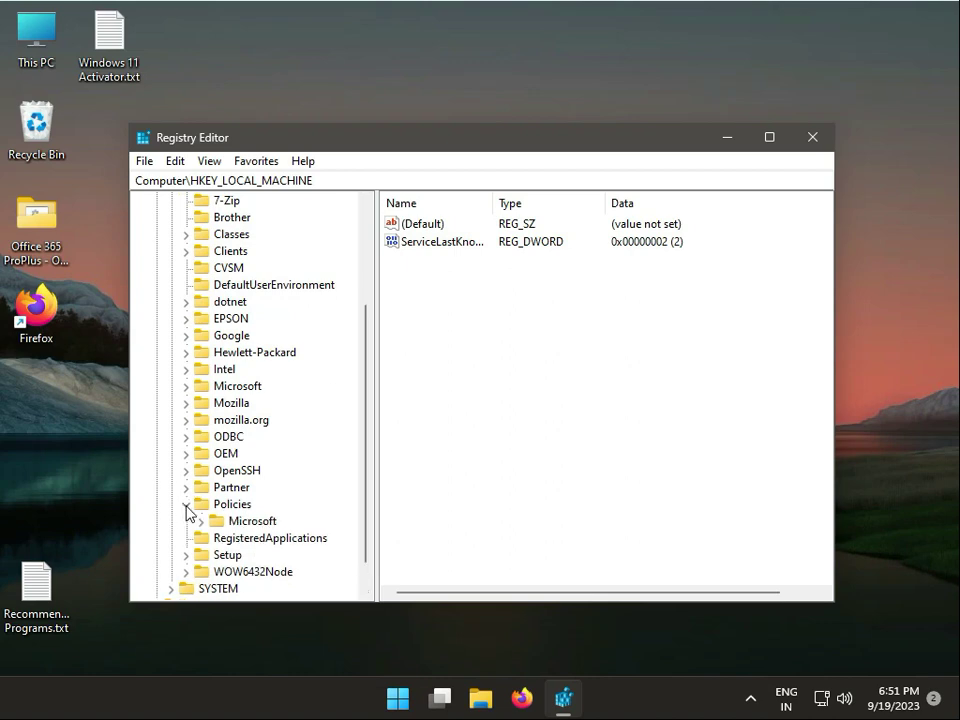
{"action": "left_click", "coordinate": [197, 521]}
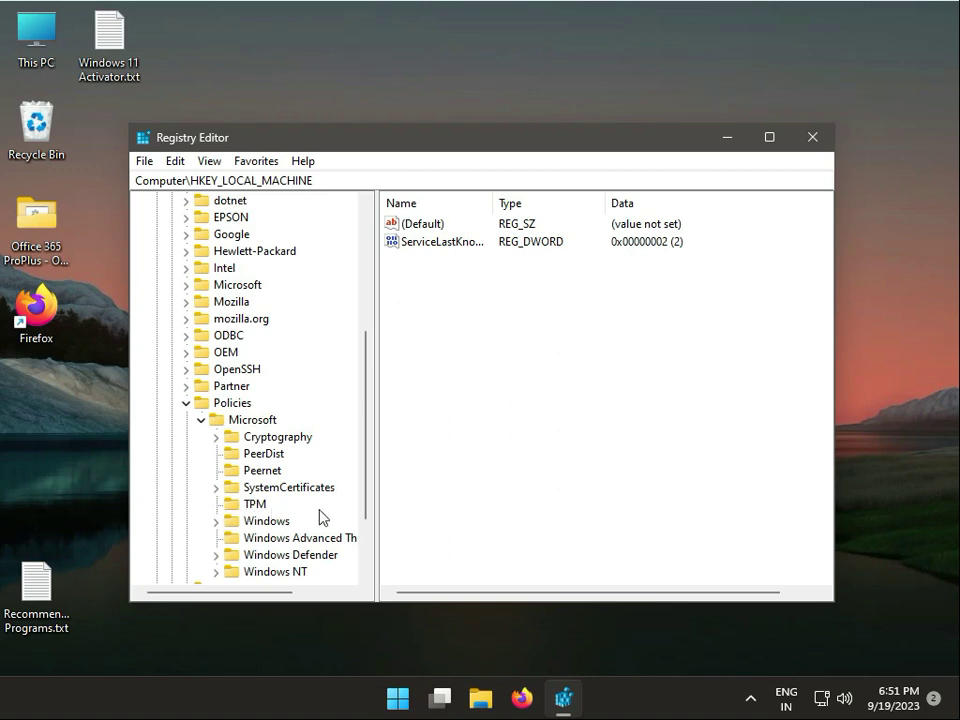
{"action": "left_click_drag", "start_coordinate": [371, 516], "coordinate": [370, 527]}
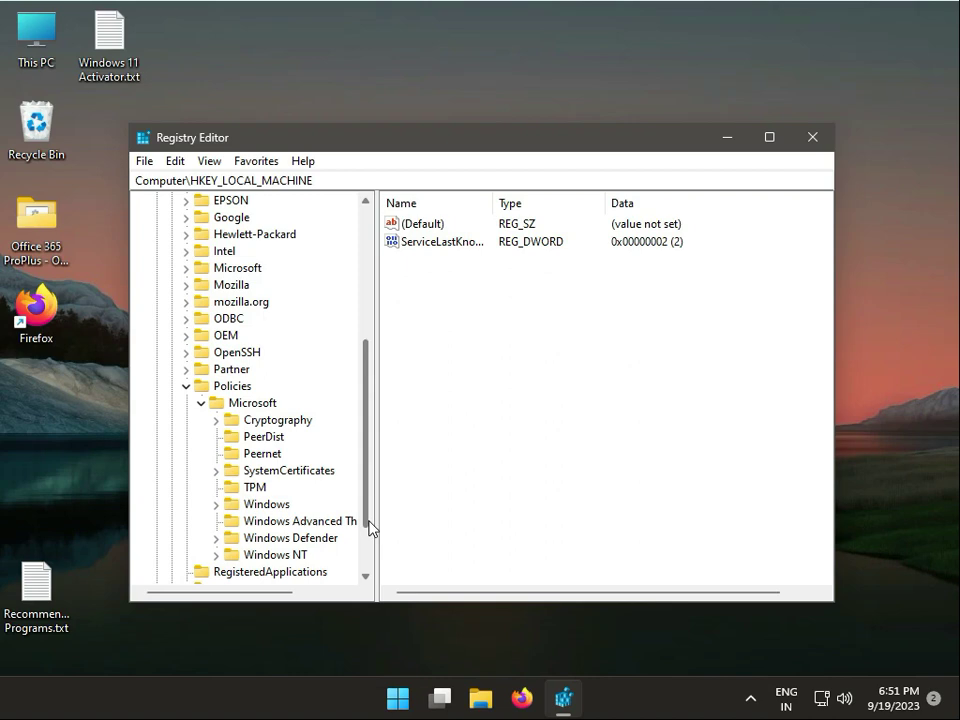
{"action": "left_click", "coordinate": [216, 504]}
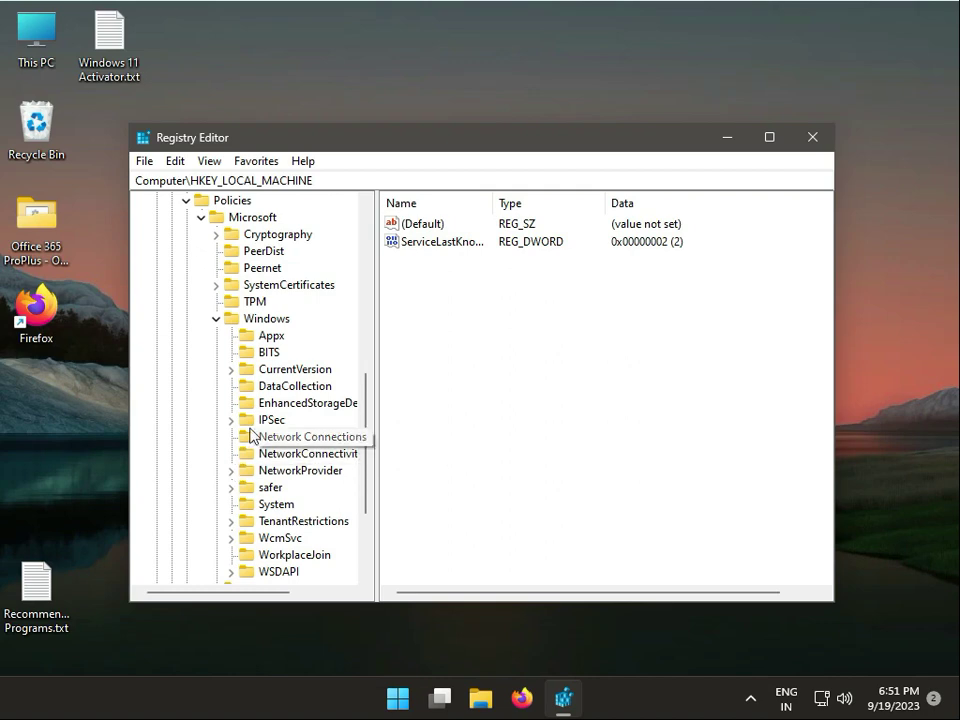
{"action": "left_click", "coordinate": [262, 388]}
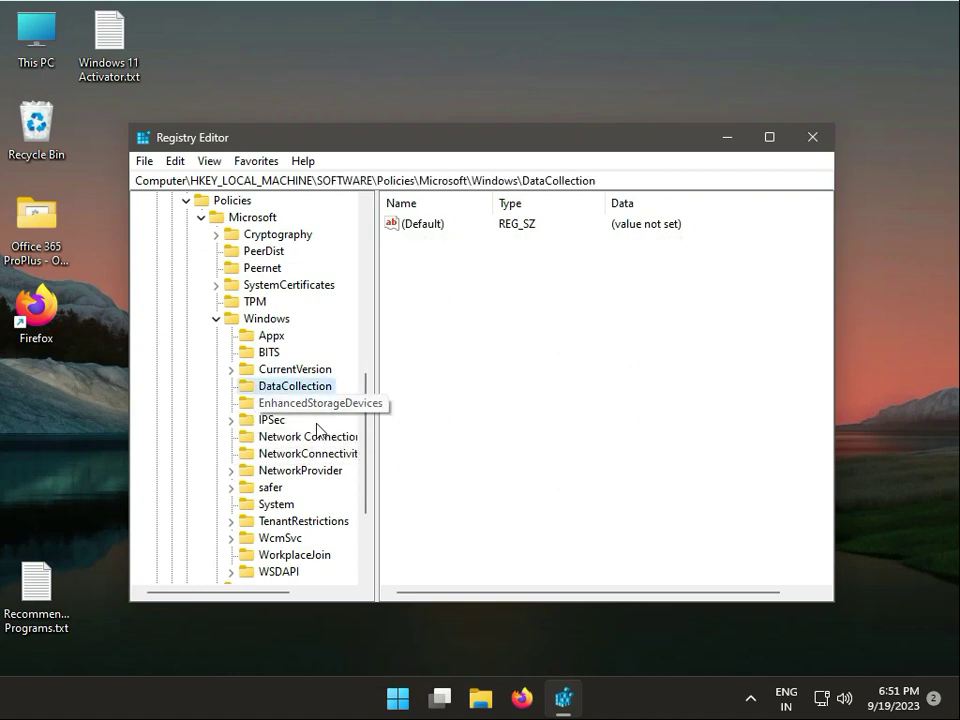
Step: Create a DWORD (32-bit) value named "Allow Telemetry" in the DataCollection key
{"action": "right_click", "coordinate": [441, 404]}
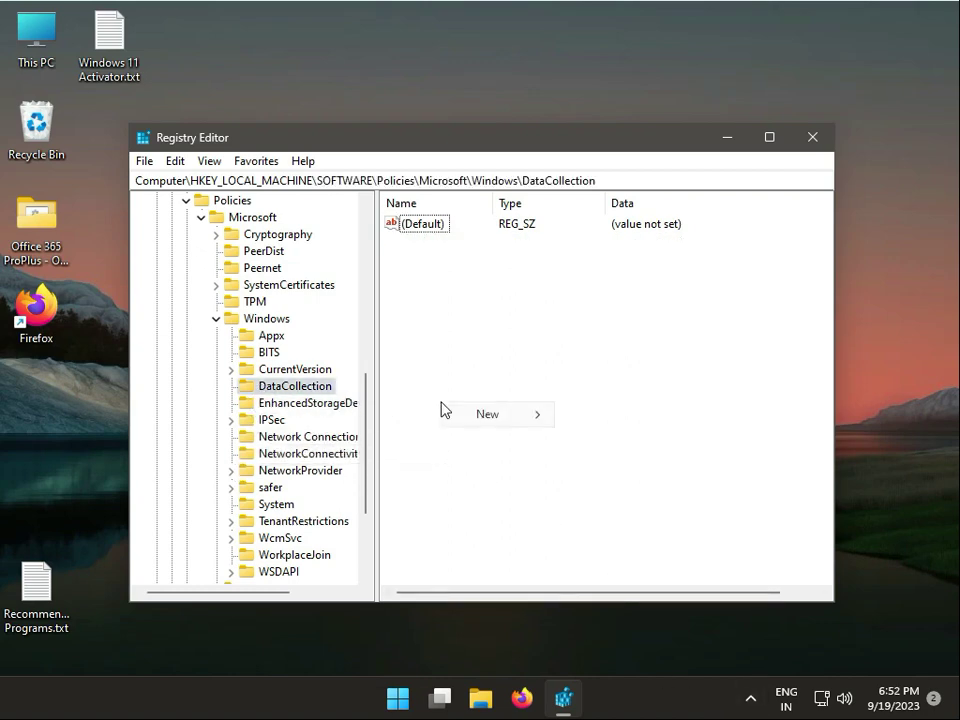
{"action": "mouse_move", "coordinate": [494, 419]}
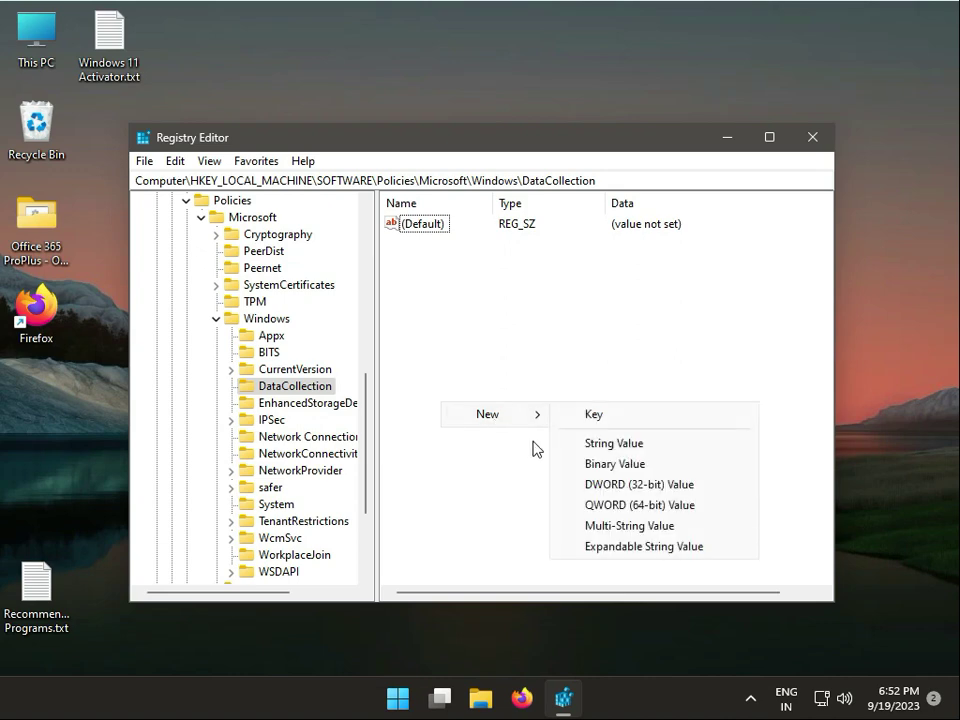
{"action": "left_click", "coordinate": [588, 487]}
{"action": "type", "text": "Allo"}
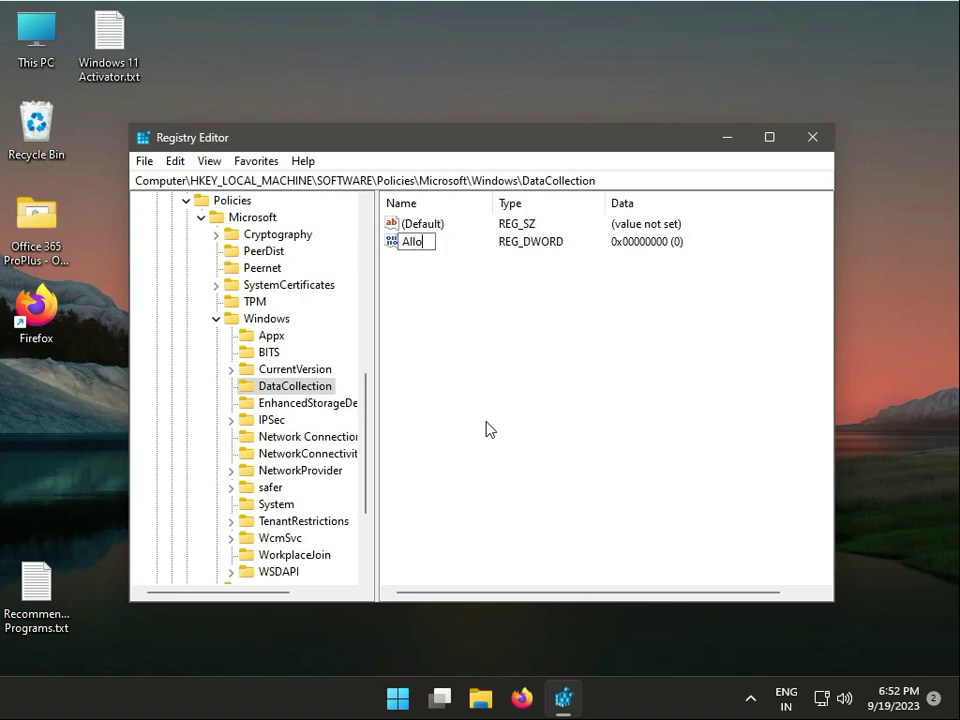
{"action": "type", "text": "w Telemetry"}
{"action": "key", "text": "Return"}
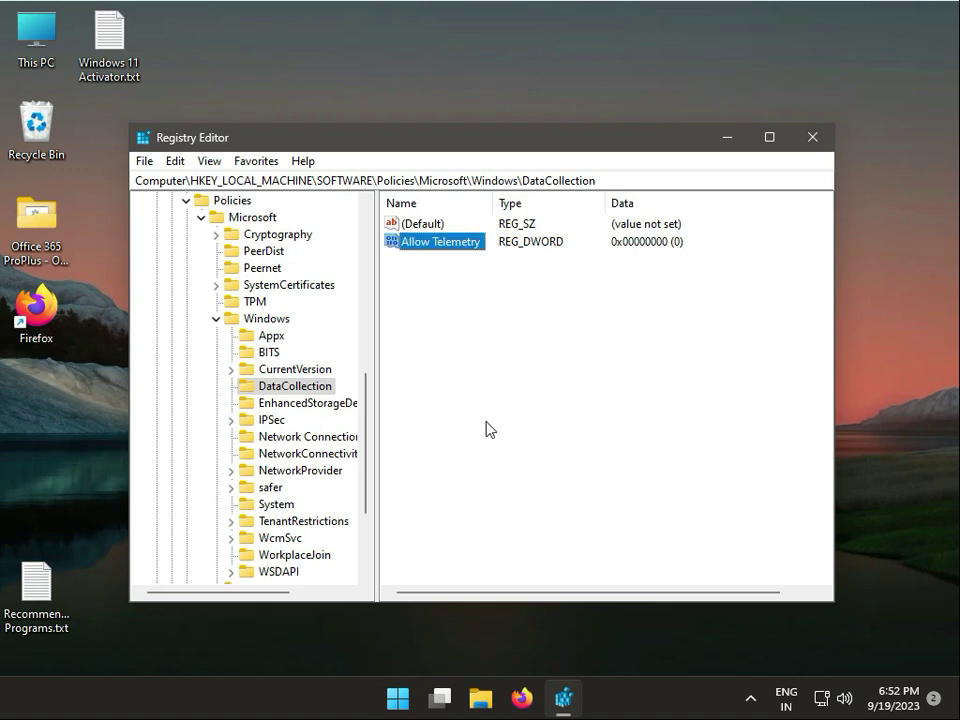
Step: Set the Allow Telemetry value data to 1 in hexadecimal and close the Registry Editor
{"action": "key", "text": "Return"}
{"action": "type", "text": "1"}
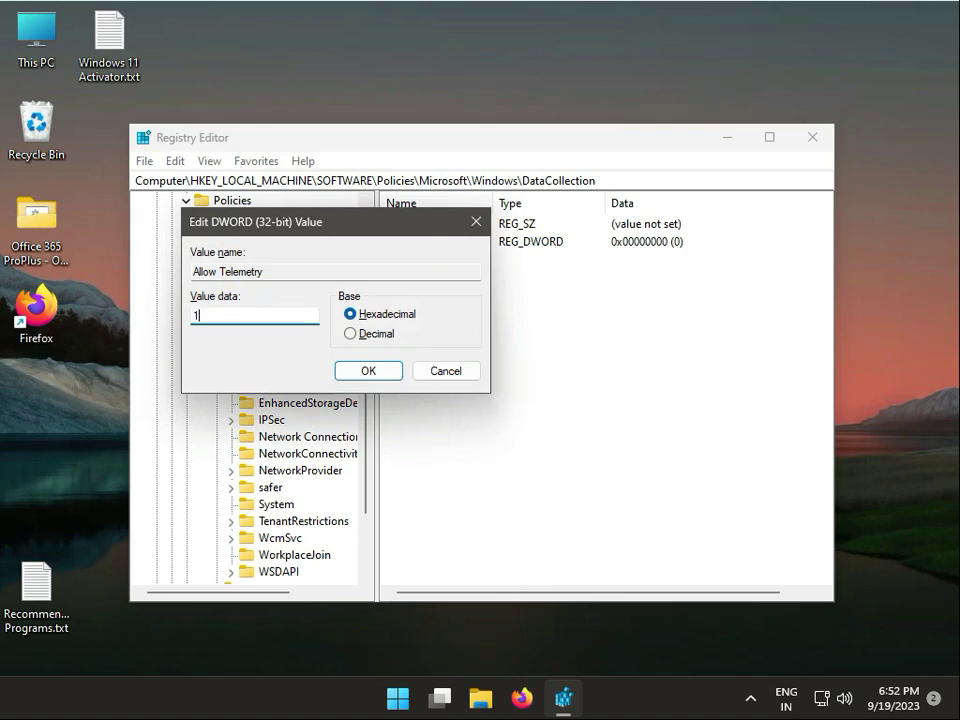
{"action": "left_click", "coordinate": [378, 374]}
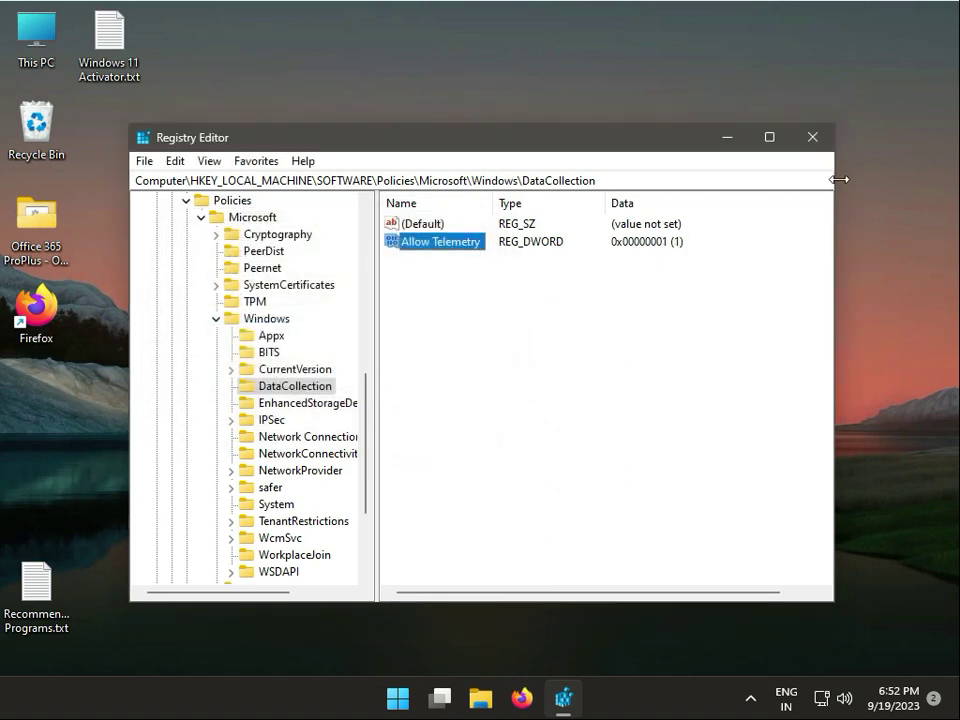
{"action": "left_click", "coordinate": [812, 137]}
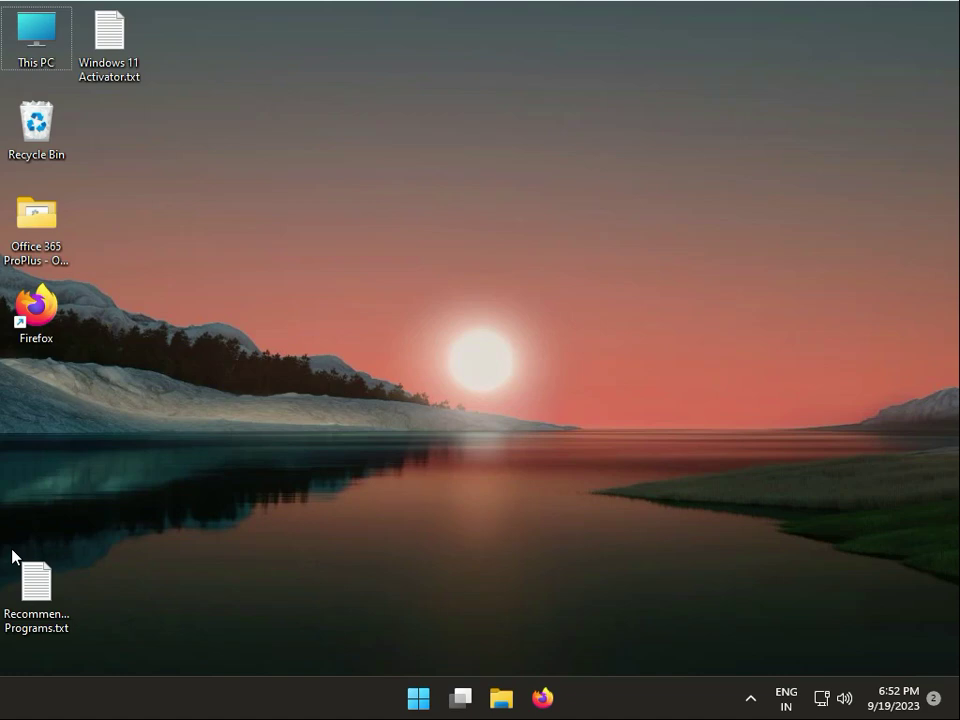
Step: Switch to File Explorer and open the Windows folder on Local Disk (C:)
{"action": "left_click", "coordinate": [497, 695]}
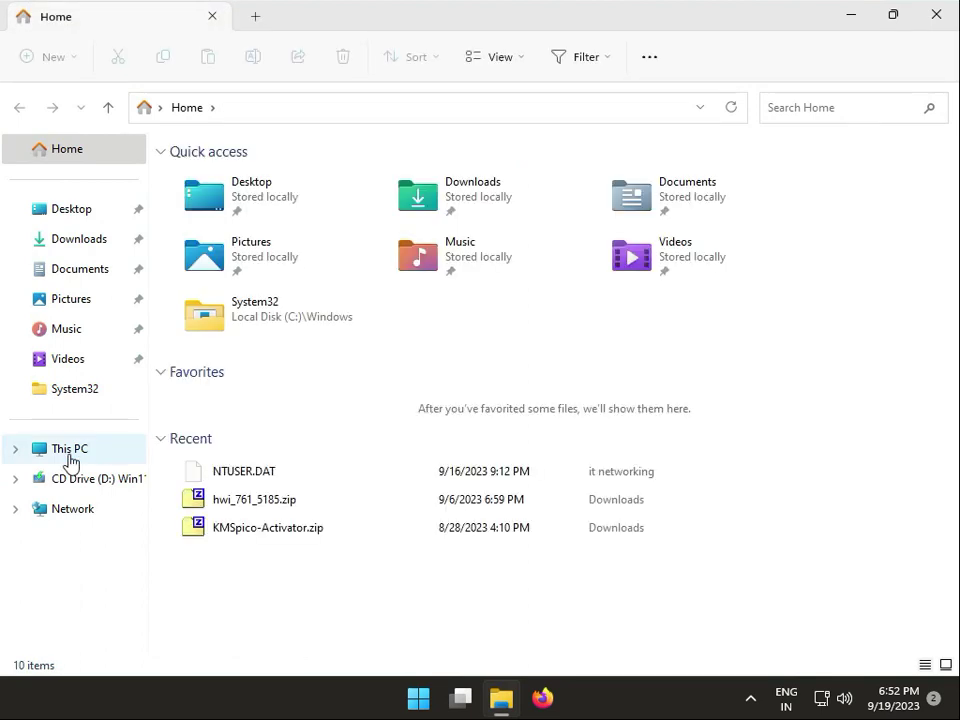
{"action": "left_click", "coordinate": [66, 450]}
{"action": "double_click", "coordinate": [313, 199]}
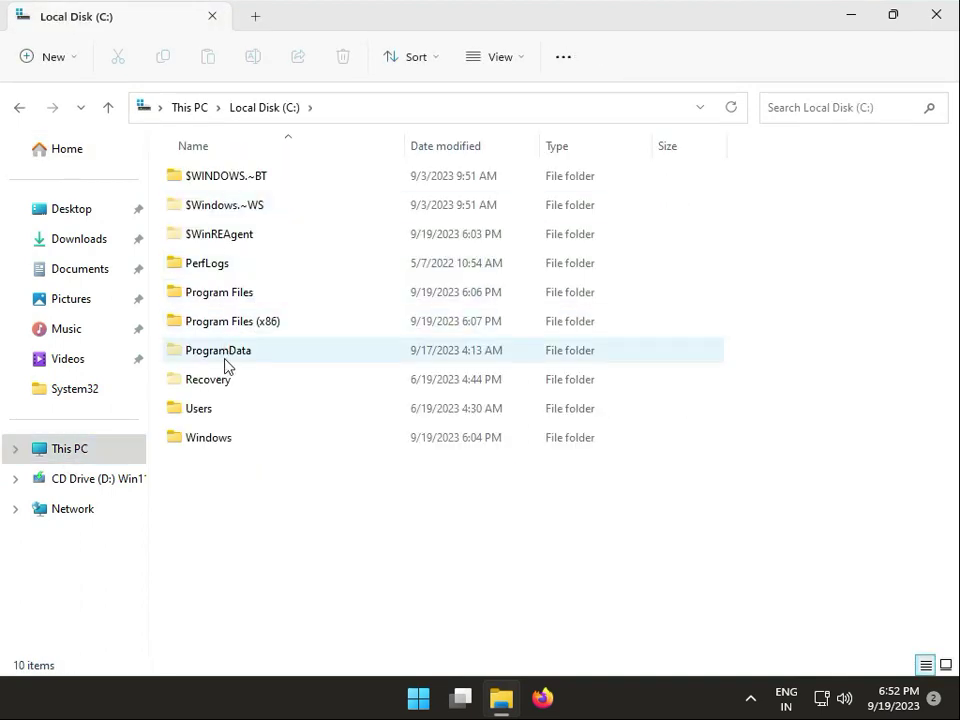
{"action": "double_click", "coordinate": [237, 440]}
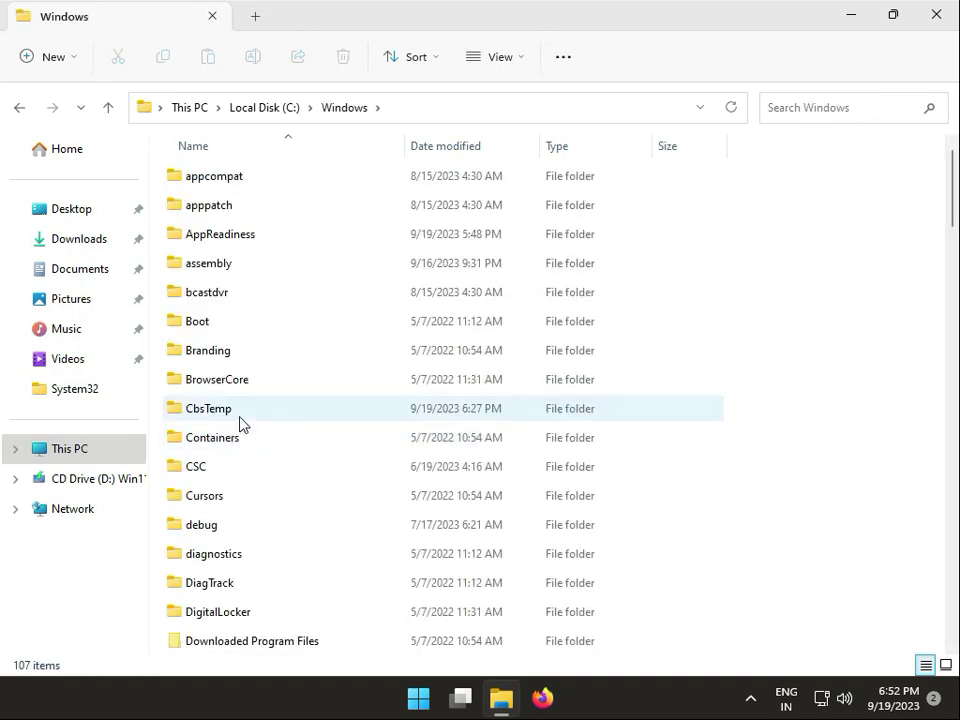
Step: Find the System32 folder inside the Windows folder and open it
{"action": "left_click", "coordinate": [244, 418]}
{"action": "type", "text": "sche"}
{"action": "key", "text": "Down"}
{"action": "key", "text": "Down"}
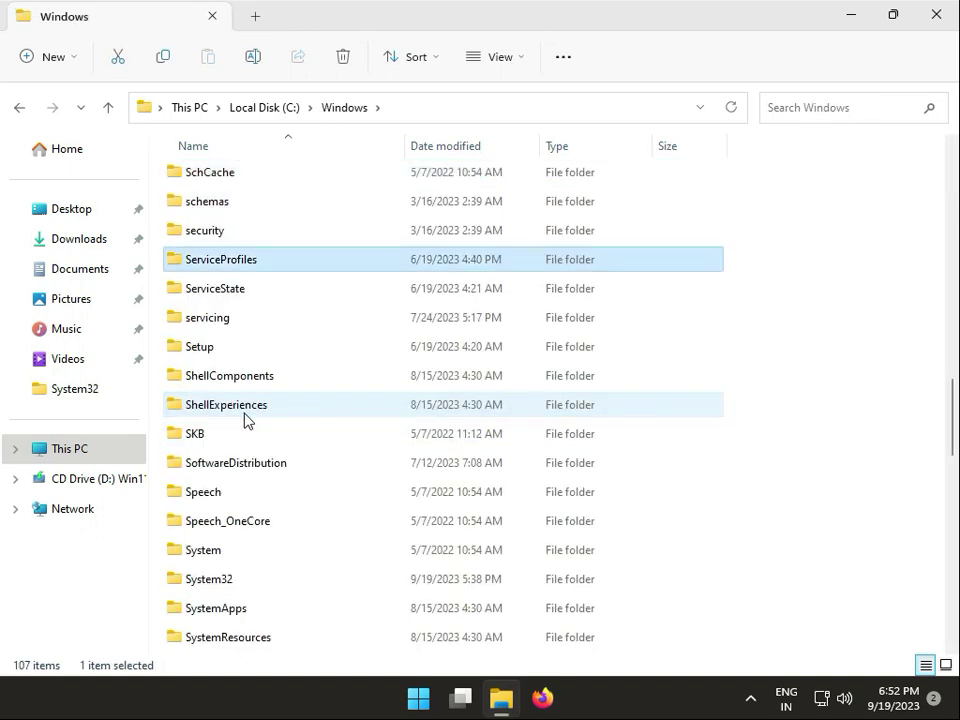
{"action": "scroll", "coordinate": [245, 440], "scroll_direction": "down", "scroll_amount": 1}
{"action": "left_click", "coordinate": [257, 500]}
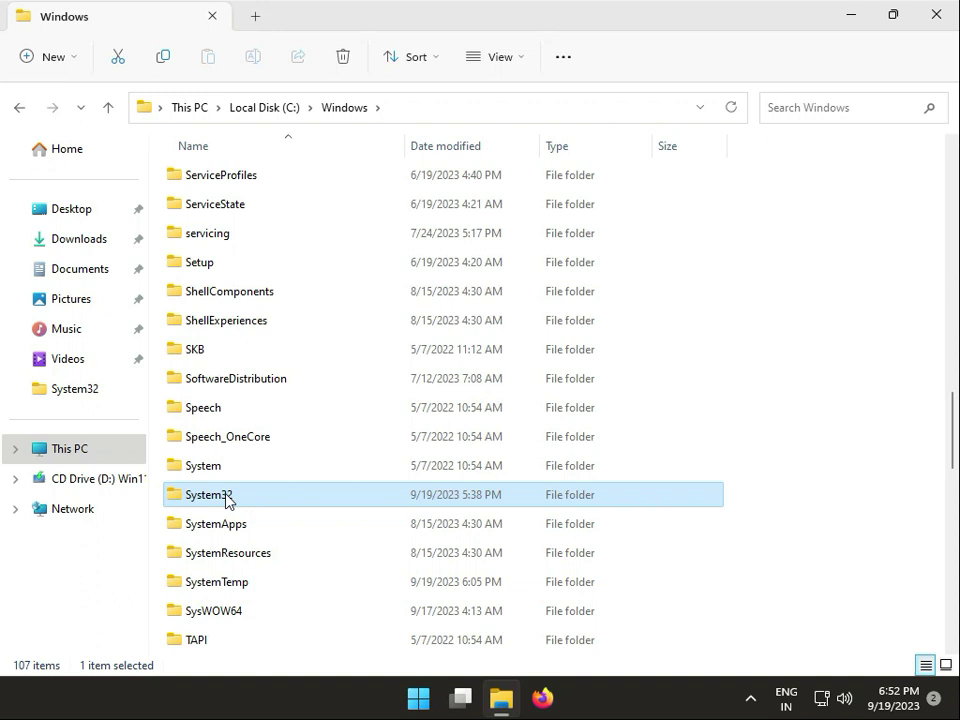
{"action": "double_click", "coordinate": [229, 498]}
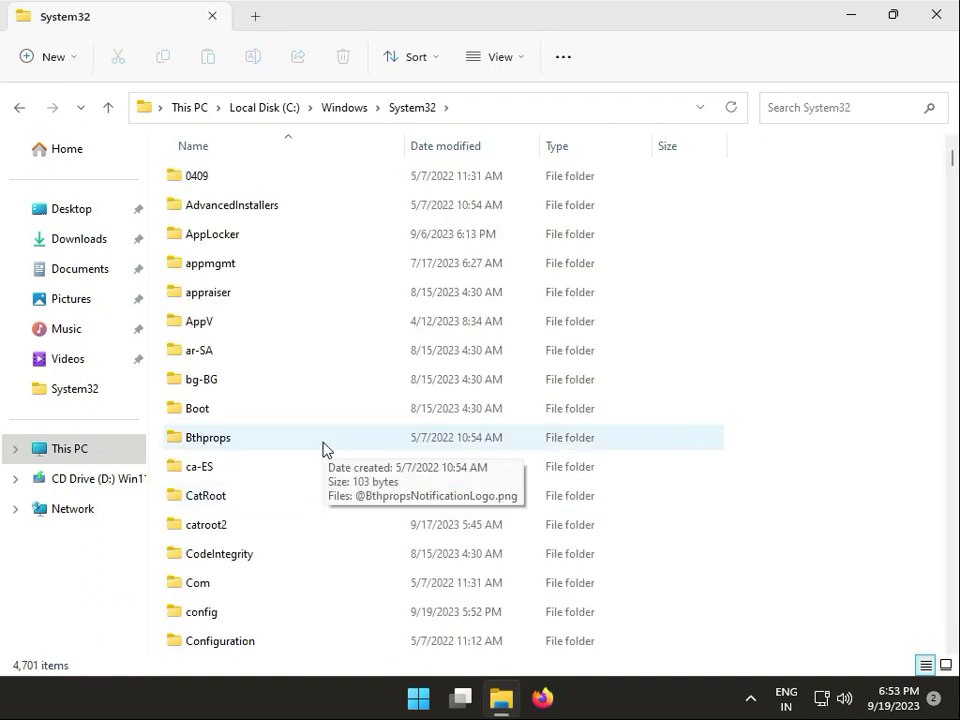
Step: Look through the entries in System32 whose names begin with C, including the C_ NLS files
{"action": "left_click", "coordinate": [323, 449]}
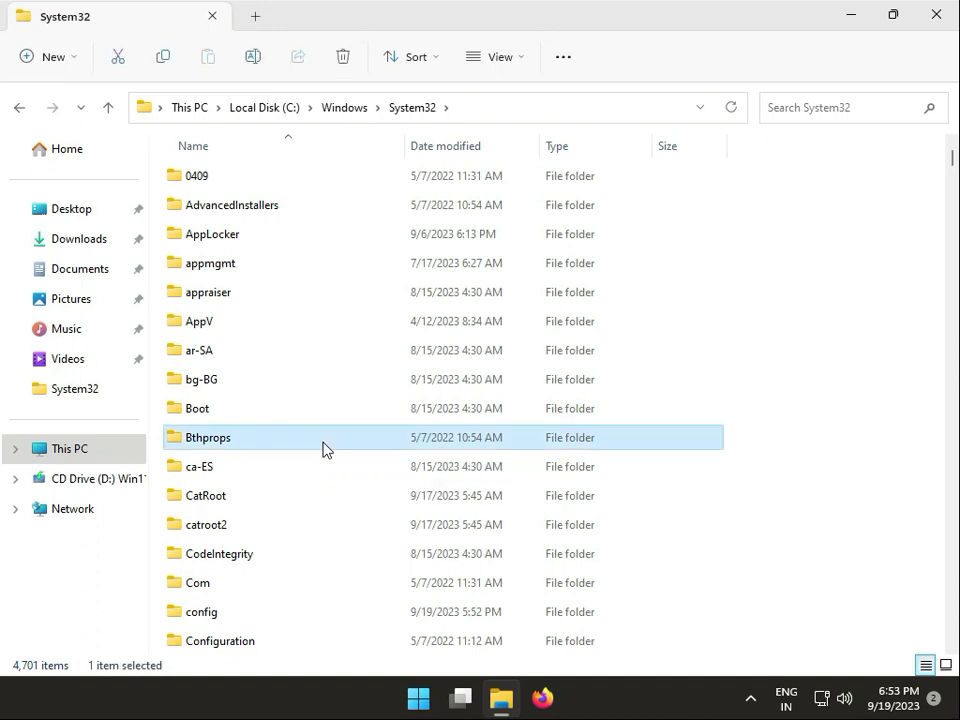
{"action": "key", "text": "Down"}
{"action": "key", "text": "Down"}
{"action": "key", "text": "Down"}
{"action": "key", "text": "Down"}
{"action": "key", "text": "Down"}
{"action": "key", "text": "Down"}
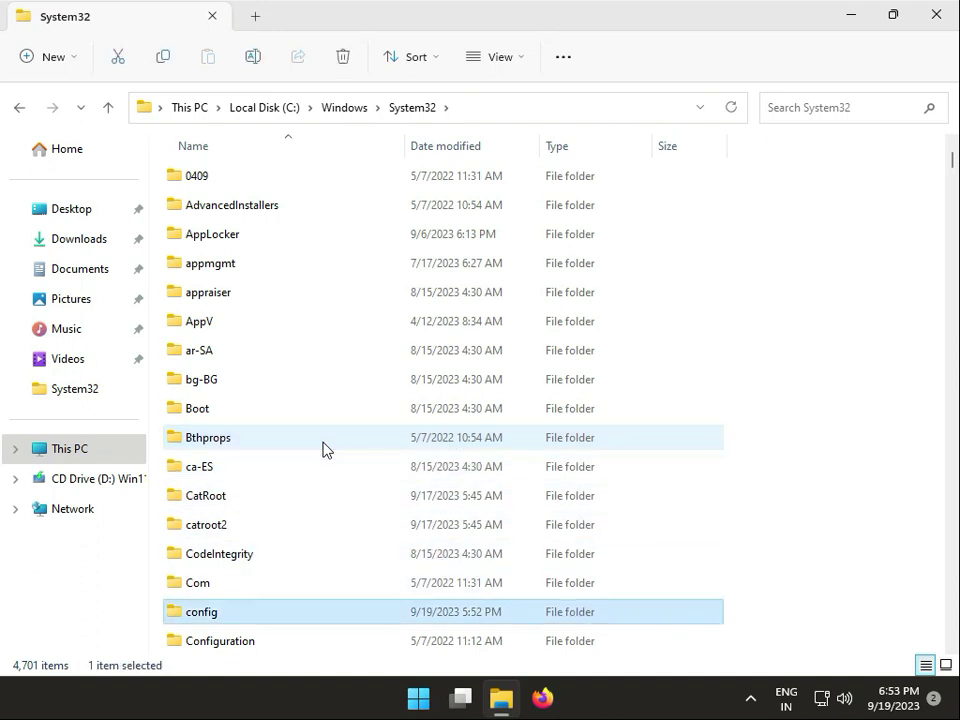
{"action": "type", "text": "c_"}
{"action": "key", "text": "Down"}
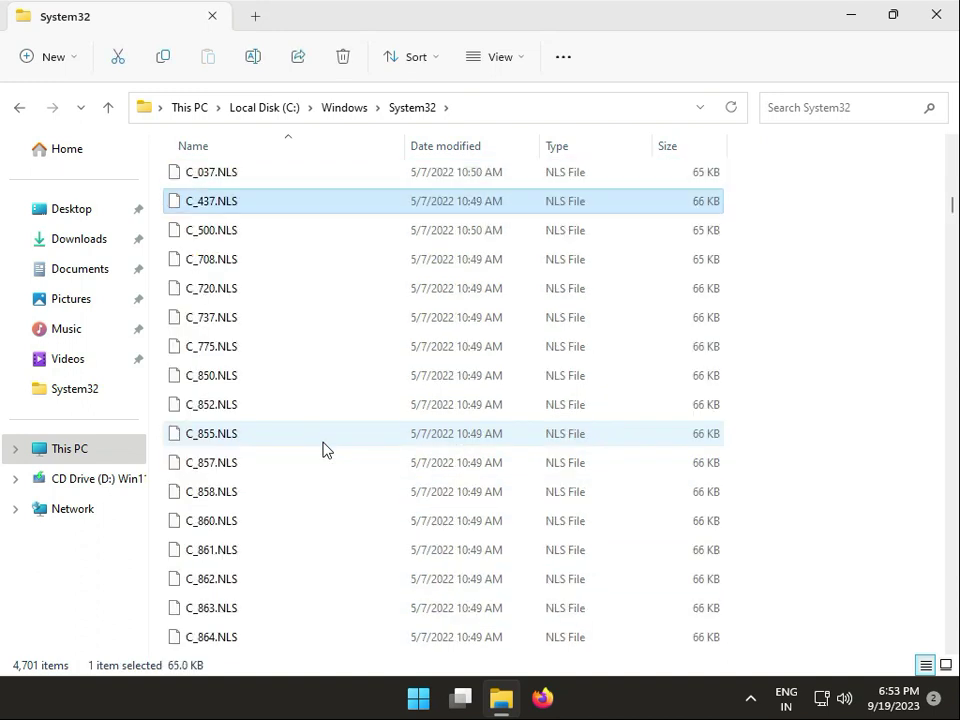
{"action": "key", "text": "Down"}
{"action": "key", "text": "Down"}
{"action": "key", "text": "Down"}
{"action": "key", "text": "Down"}
{"action": "key", "text": "Down"}
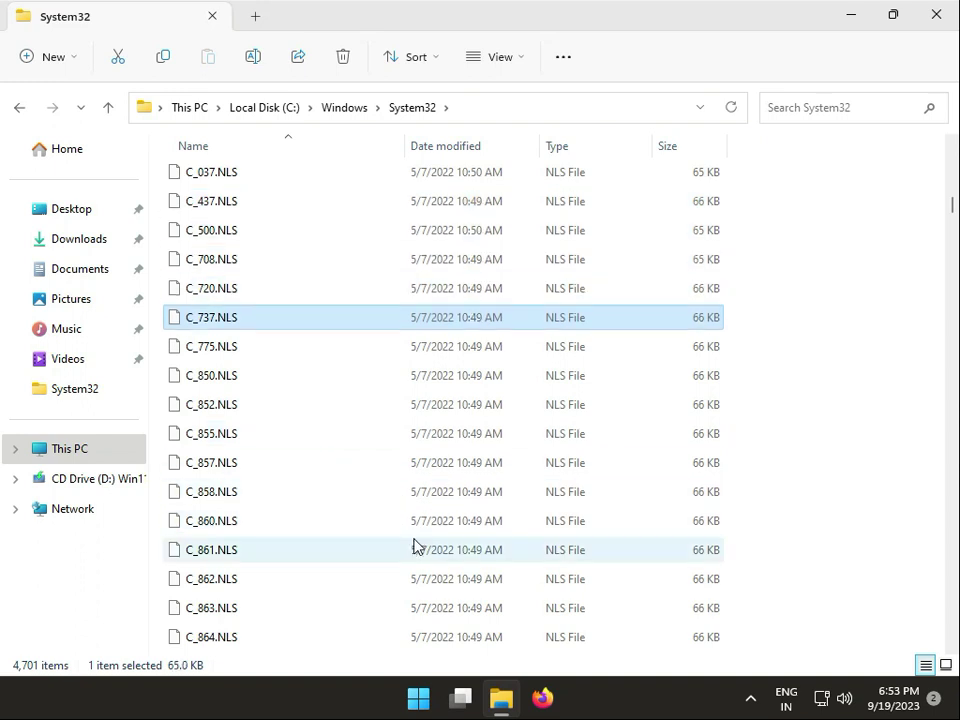
{"action": "key", "text": "Down"}
{"action": "key", "text": "Down"}
{"action": "key", "text": "Down"}
{"action": "key", "text": "Down"}
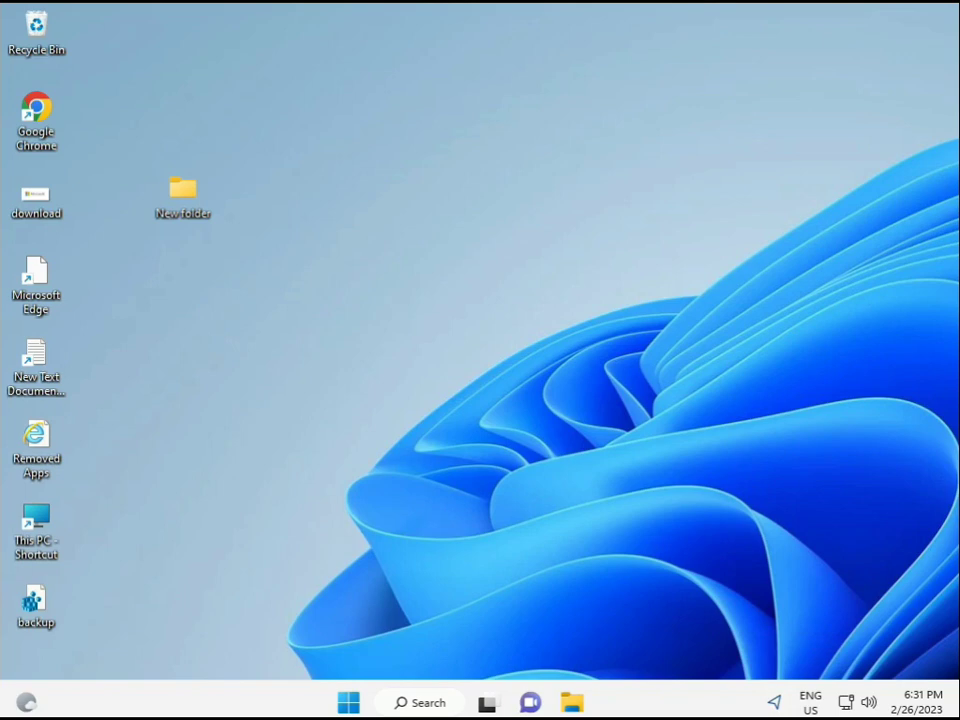
Step: Search for cmd, run Command Prompt as administrator, and allow it to make changes to the device
{"action": "left_click", "coordinate": [349, 703]}
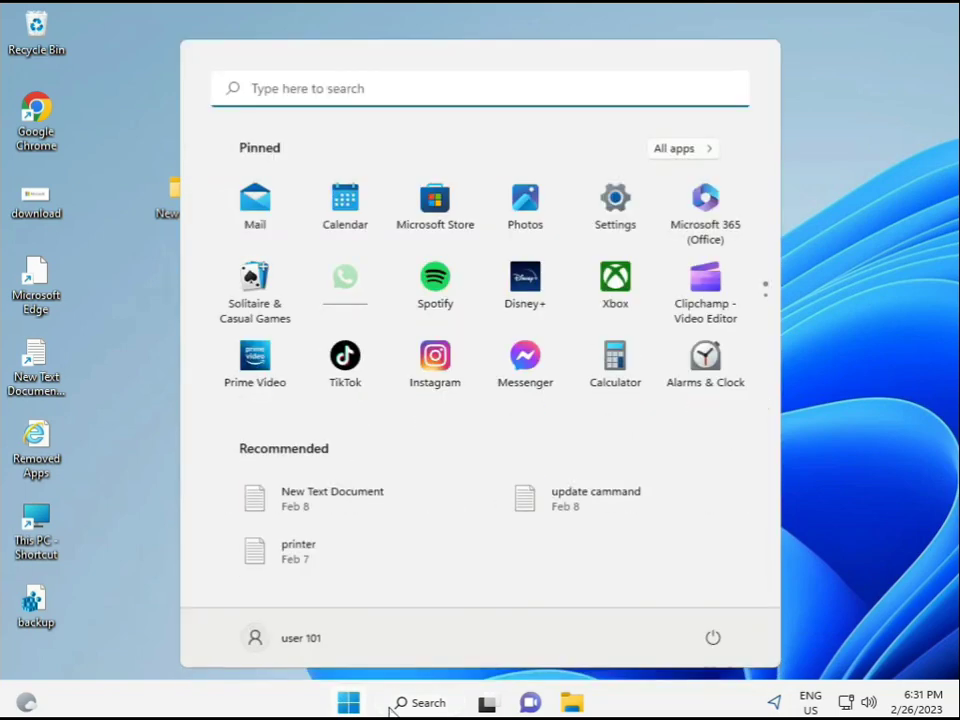
{"action": "type", "text": "cmd"}
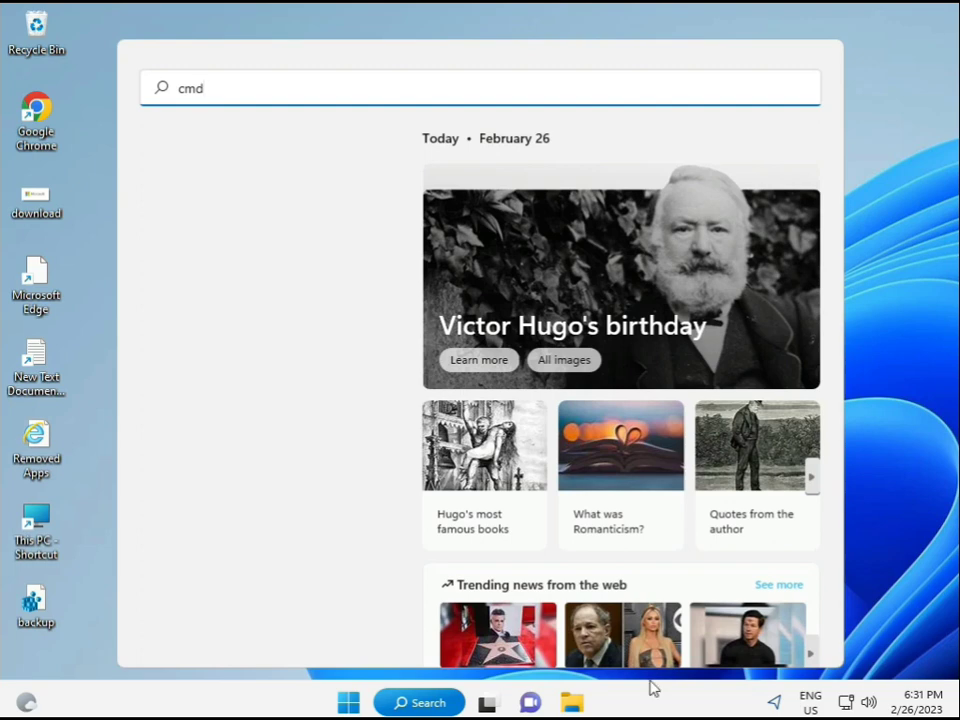
{"action": "left_click", "coordinate": [212, 234]}
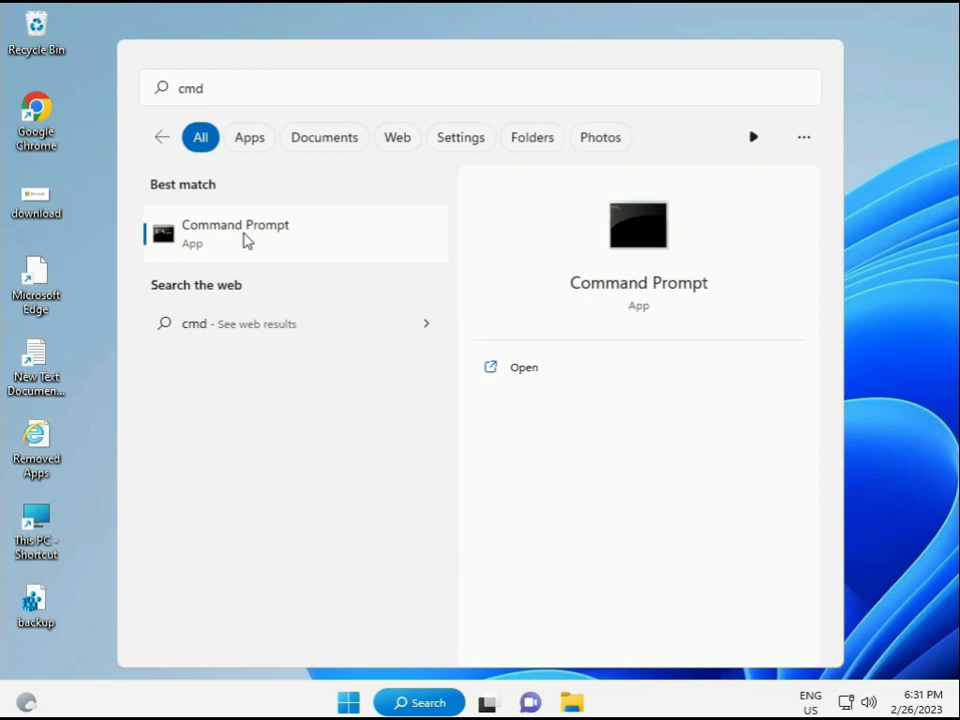
{"action": "right_click", "coordinate": [247, 240]}
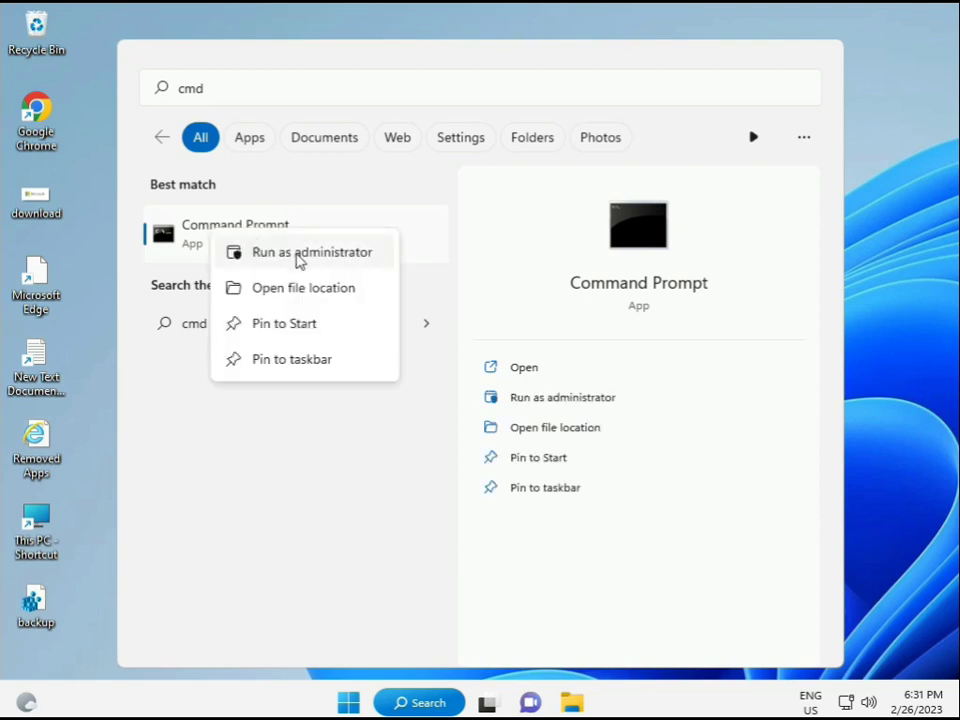
{"action": "key", "text": "Escape"}
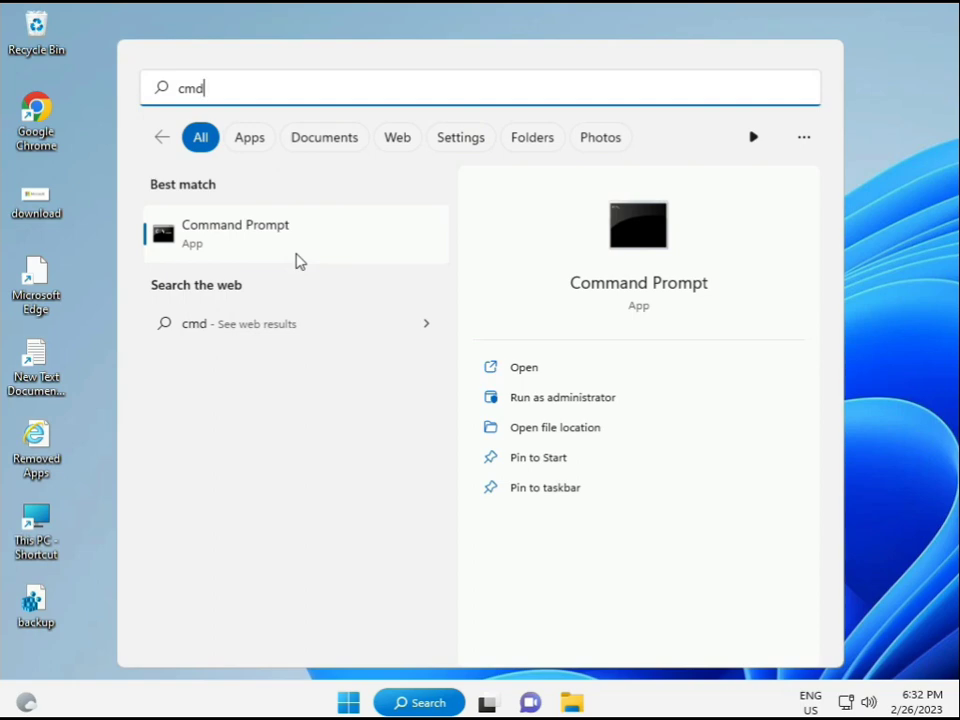
{"action": "left_click", "coordinate": [297, 240]}
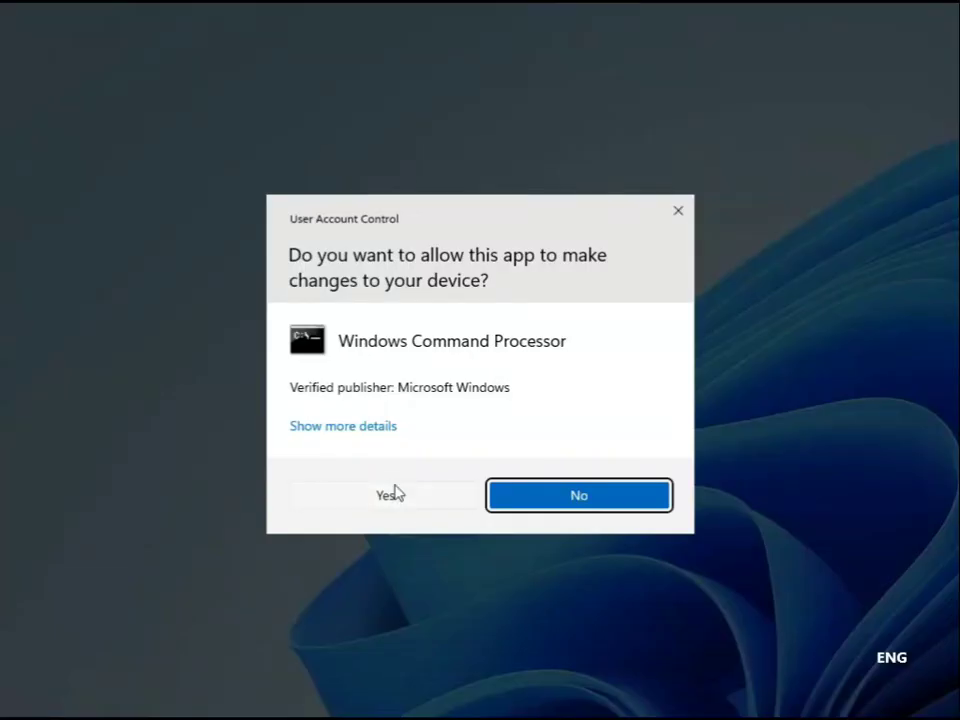
{"action": "left_click", "coordinate": [392, 494]}
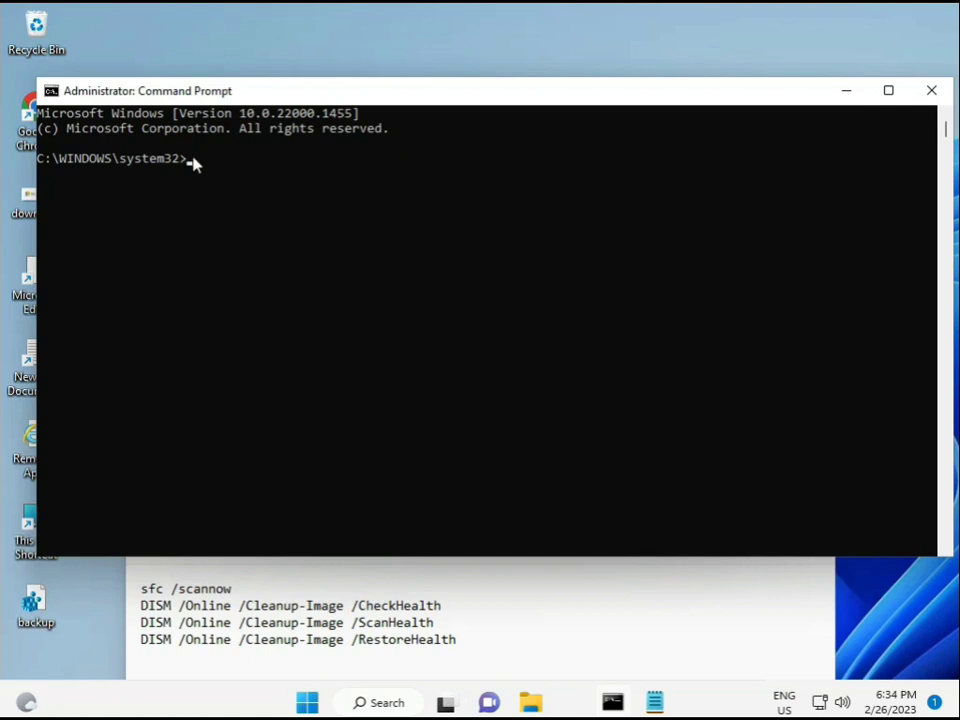
Step: Run the system file check with the command sfc /scannow
{"action": "left_click", "coordinate": [191, 159]}
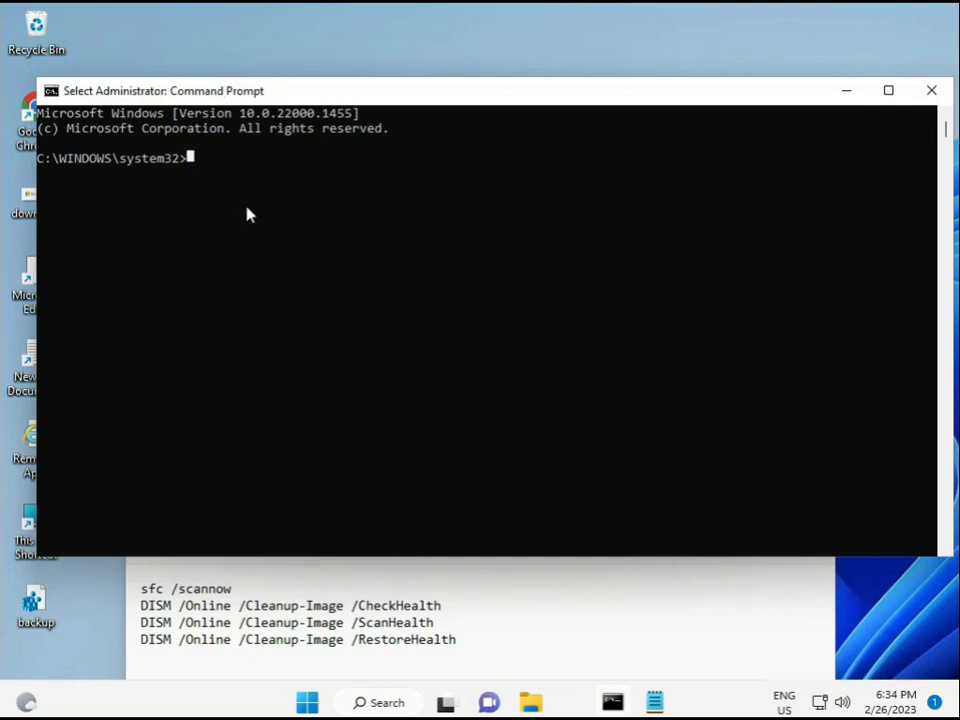
{"action": "type", "text": "sca"}
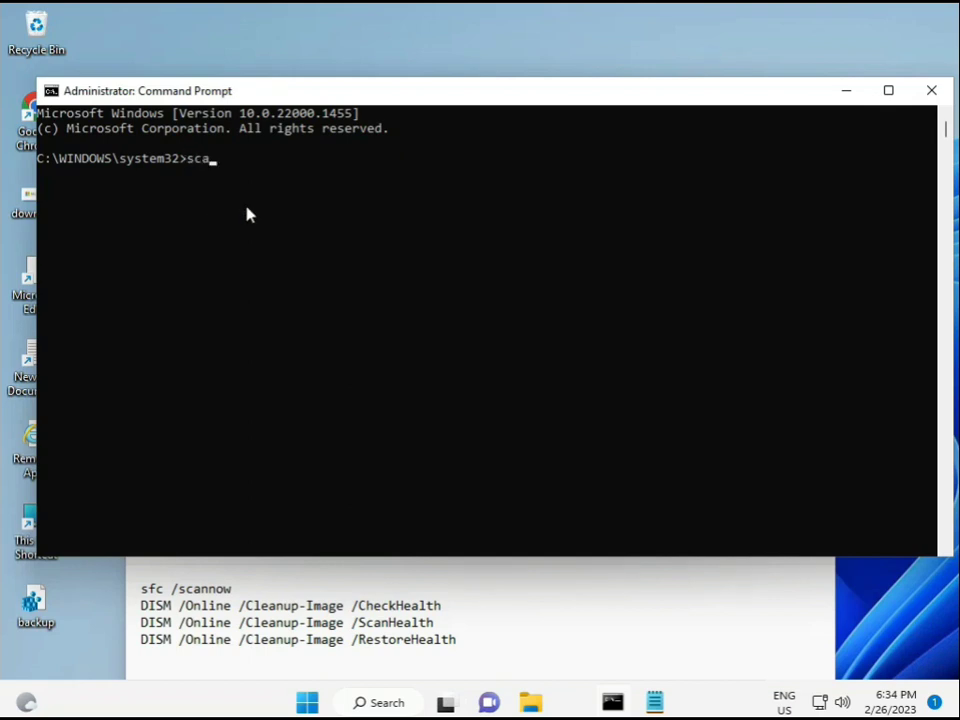
{"action": "key", "text": "BackSpace"}
{"action": "key", "text": "BackSpace"}
{"action": "key", "text": "BackSpace"}
{"action": "type", "text": "sfc /scannow"}
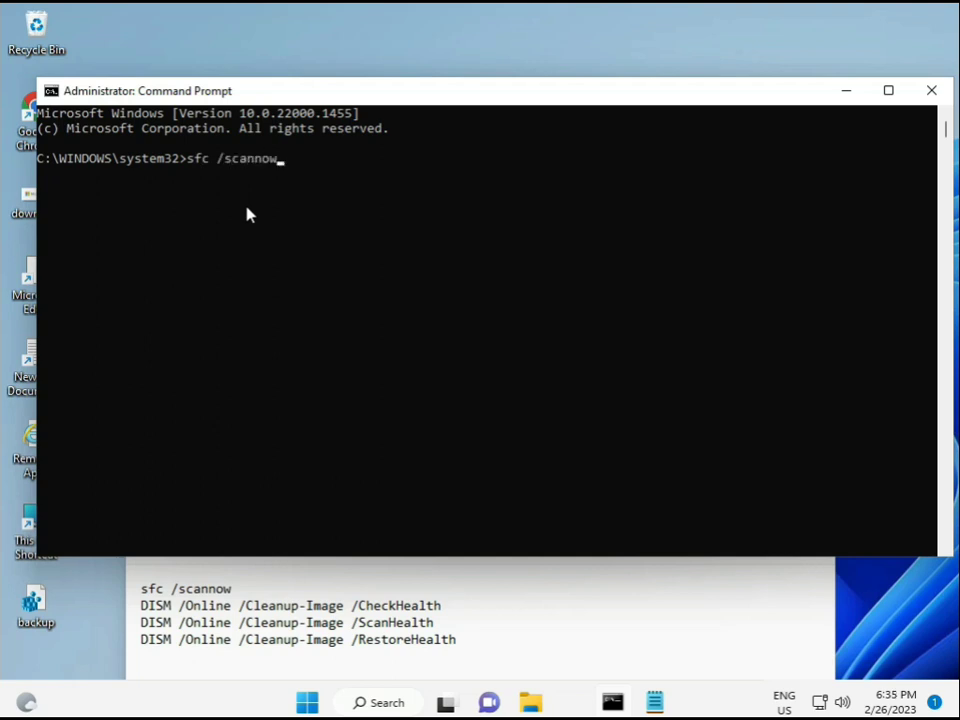
{"action": "key", "text": "Return"}
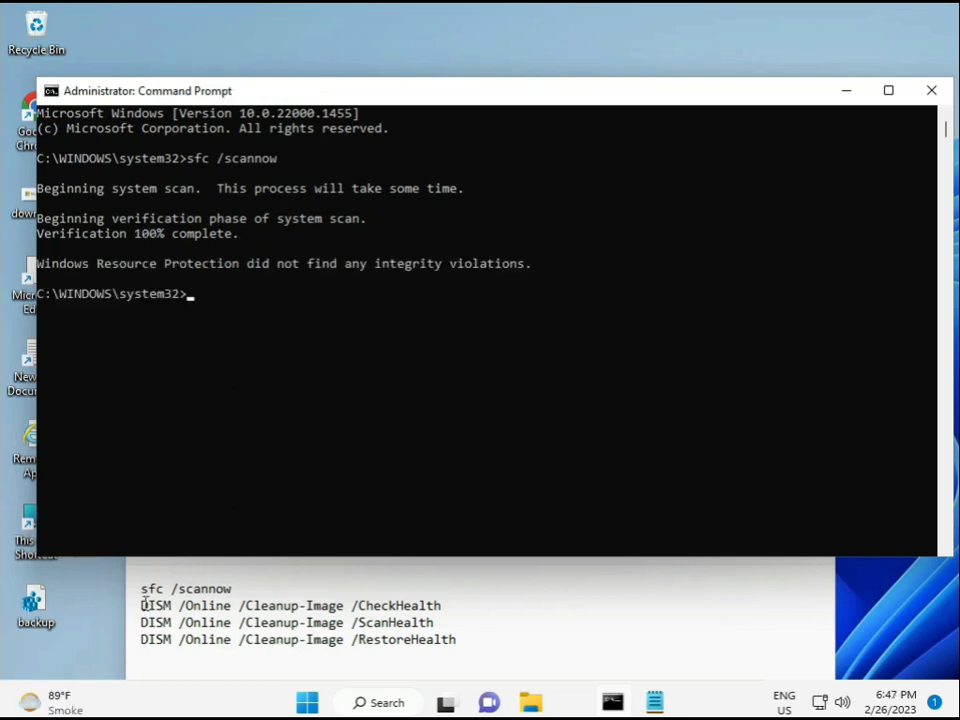
Step: Copy DISM /Online /Cleanup-Image /CheckHealth from the Notepad document and run it in the Command Prompt
{"action": "left_click_drag", "start_coordinate": [141, 606], "coordinate": [450, 606]}
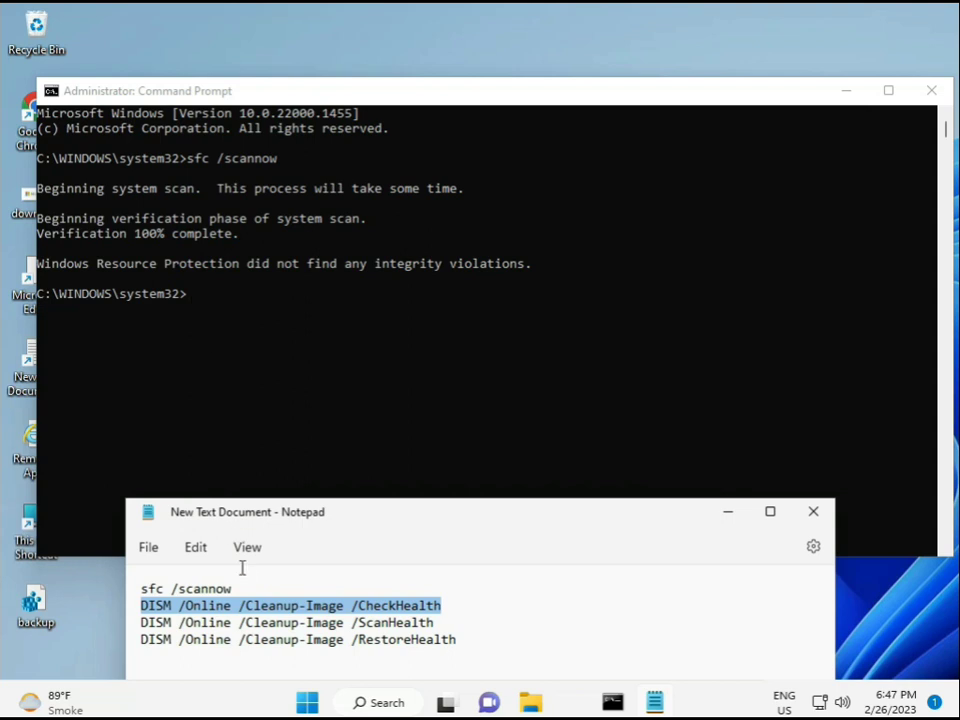
{"action": "right_click", "coordinate": [256, 606]}
{"action": "left_click", "coordinate": [303, 318]}
{"action": "left_click", "coordinate": [196, 305]}
{"action": "left_click", "coordinate": [189, 298]}
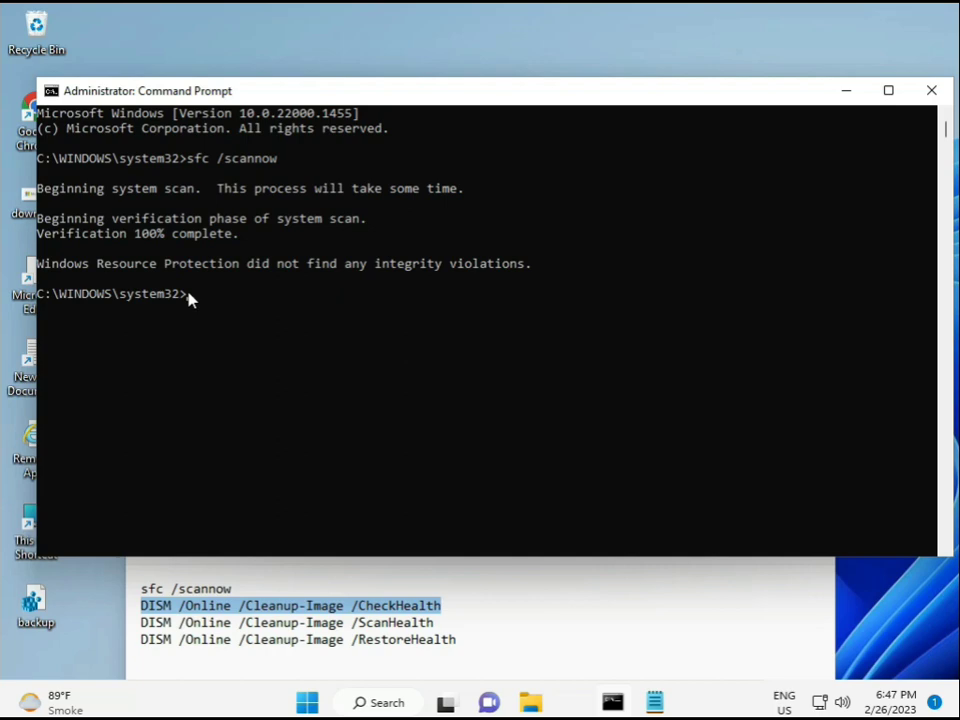
{"action": "right_click", "coordinate": [77, 95]}
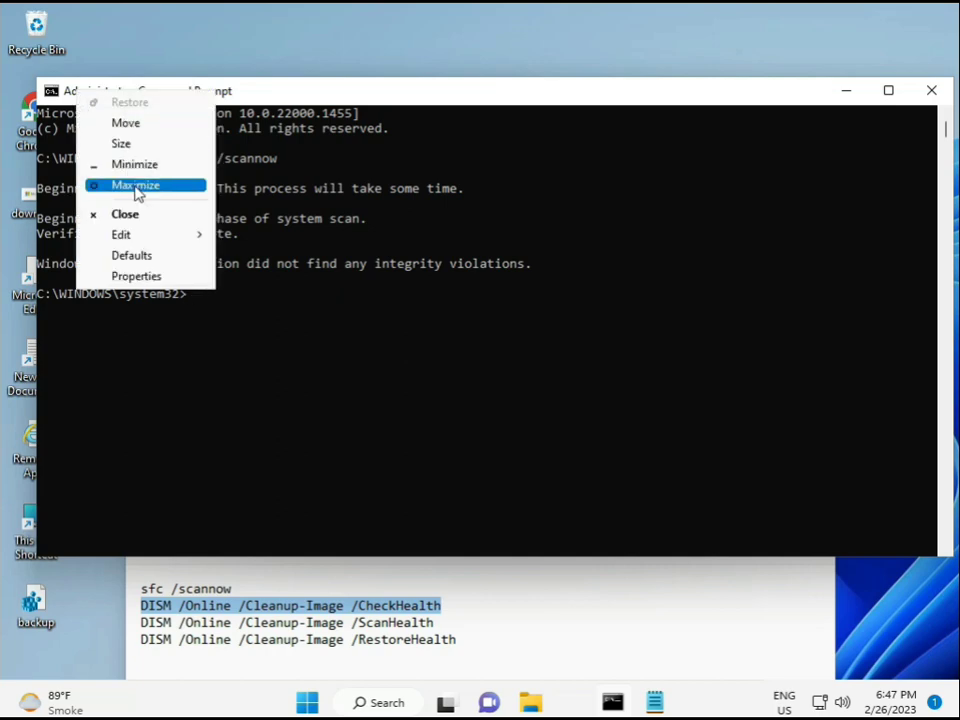
{"action": "mouse_move", "coordinate": [165, 235]}
{"action": "left_click", "coordinate": [253, 277]}
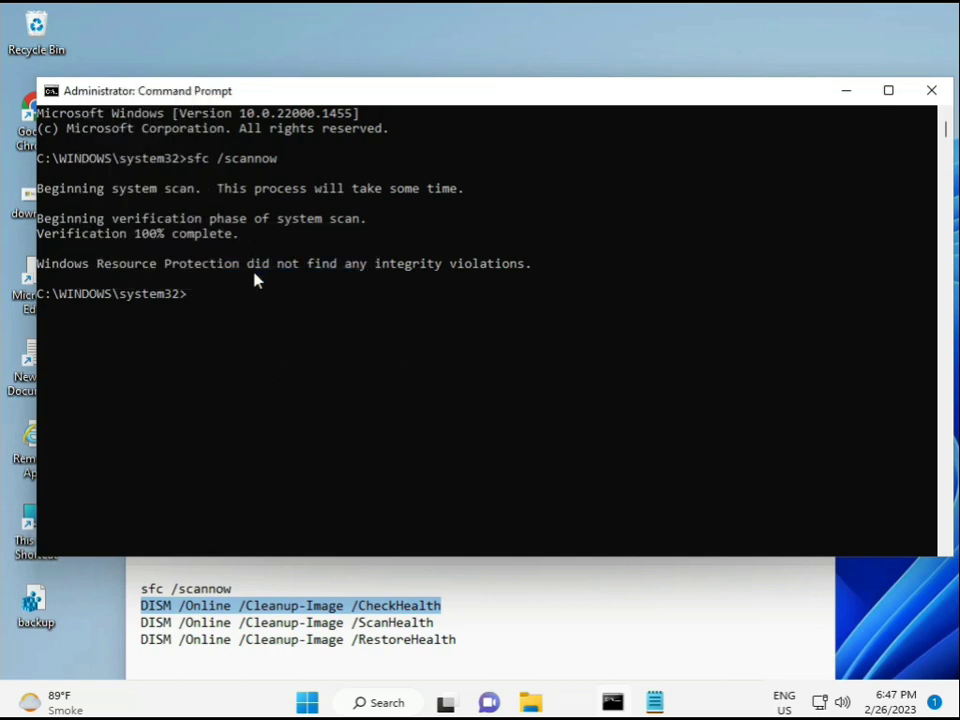
{"action": "left_click", "coordinate": [188, 300]}
{"action": "key", "text": "Return"}
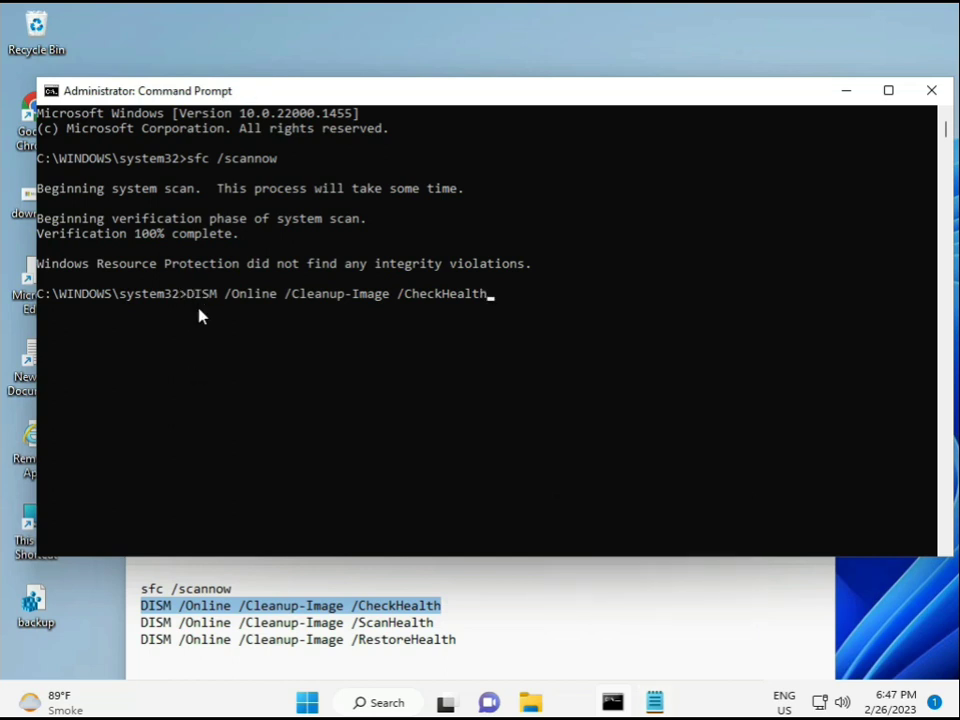
{"action": "key", "text": "Return"}
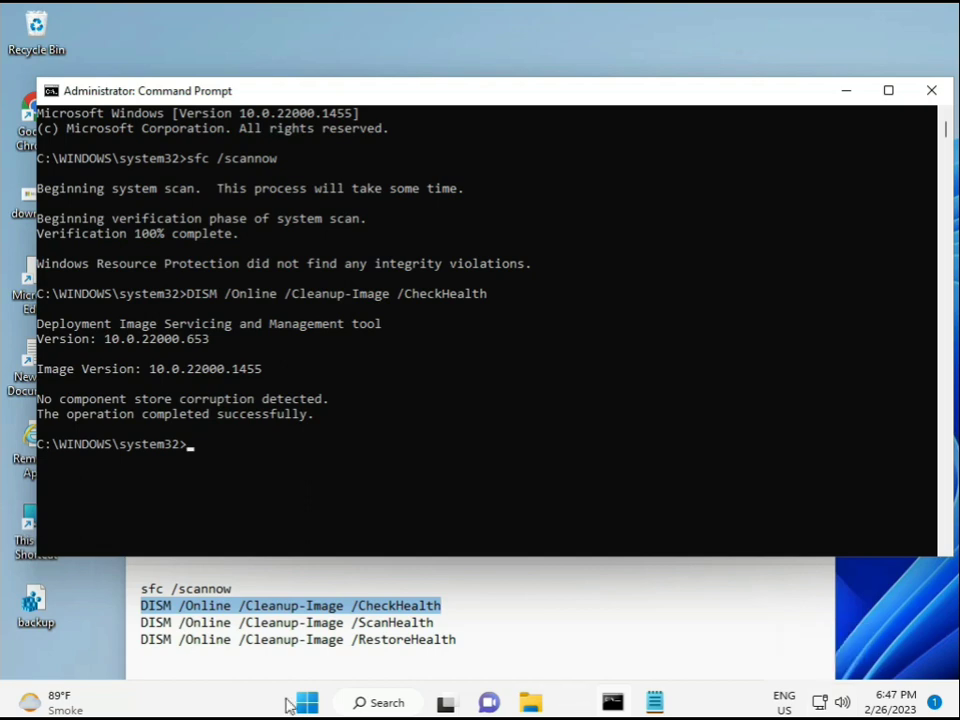
Step: Copy DISM /Online /Cleanup-Image /ScanHealth from the Notepad document and run it in the Command Prompt
{"action": "left_click", "coordinate": [141, 621]}
{"action": "left_click_drag", "start_coordinate": [141, 621], "coordinate": [456, 623]}
{"action": "key", "text": "super+c"}
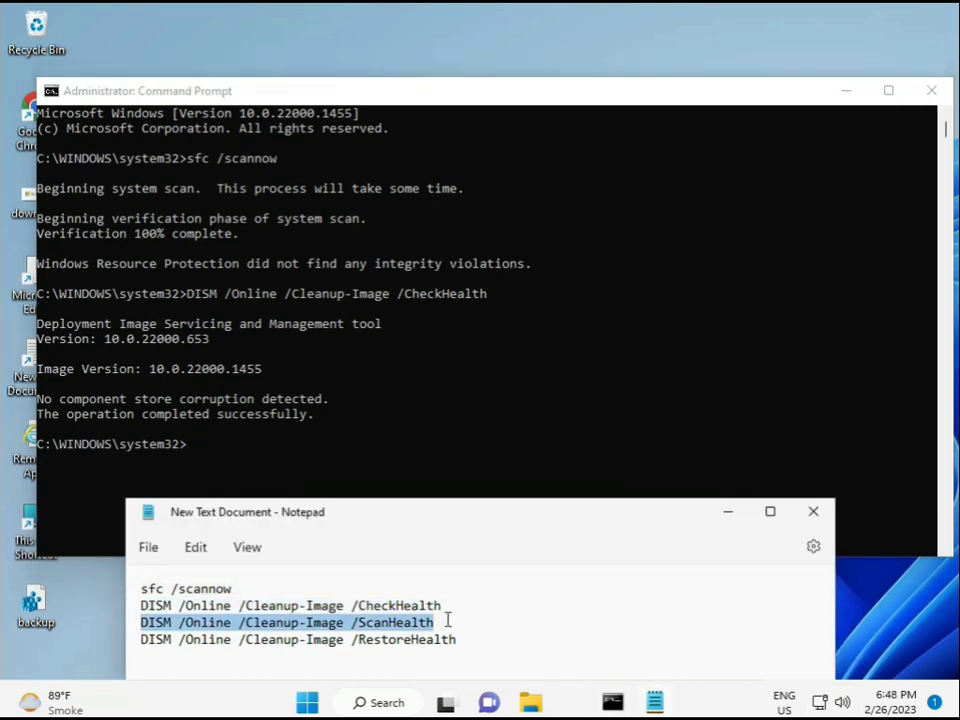
{"action": "right_click", "coordinate": [422, 622]}
{"action": "left_click", "coordinate": [468, 350]}
{"action": "left_click", "coordinate": [193, 454]}
{"action": "left_click", "coordinate": [193, 454]}
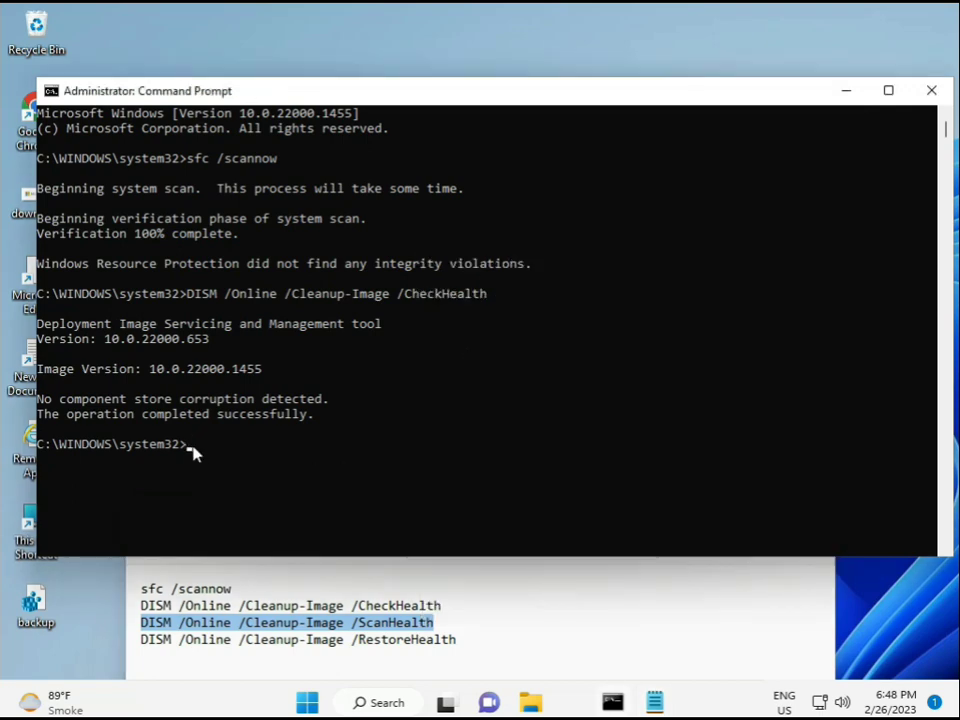
{"action": "right_click", "coordinate": [193, 454]}
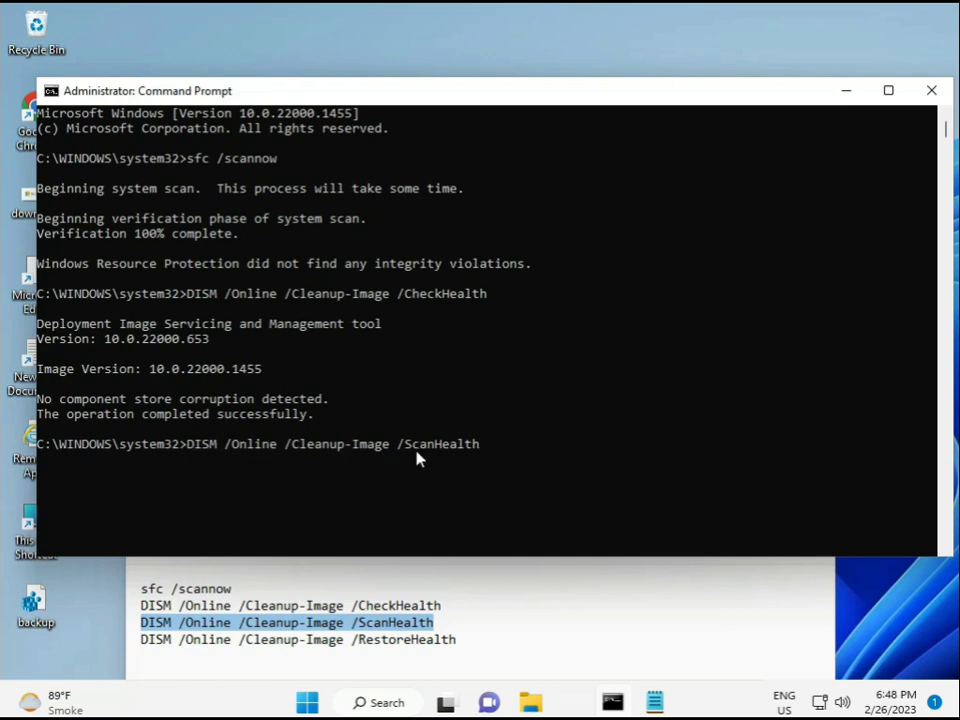
{"action": "key", "text": "Return"}
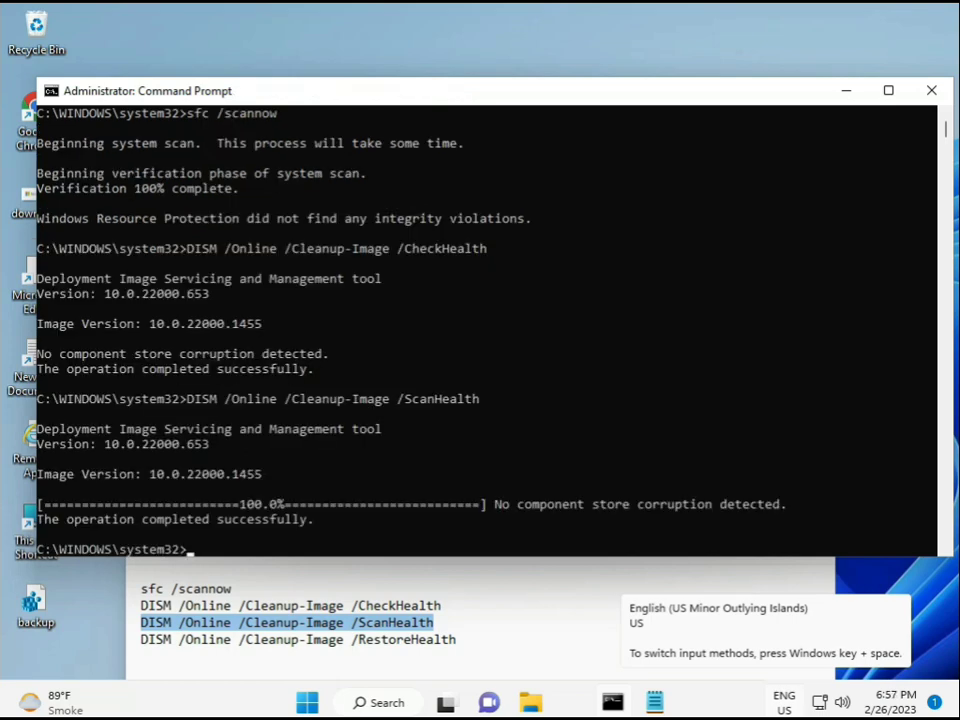
Step: Copy DISM /Online /Cleanup-Image /RestoreHealth from the Notepad document and paste it at the Command Prompt
{"action": "left_click_drag", "start_coordinate": [214, 523], "coordinate": [315, 523]}
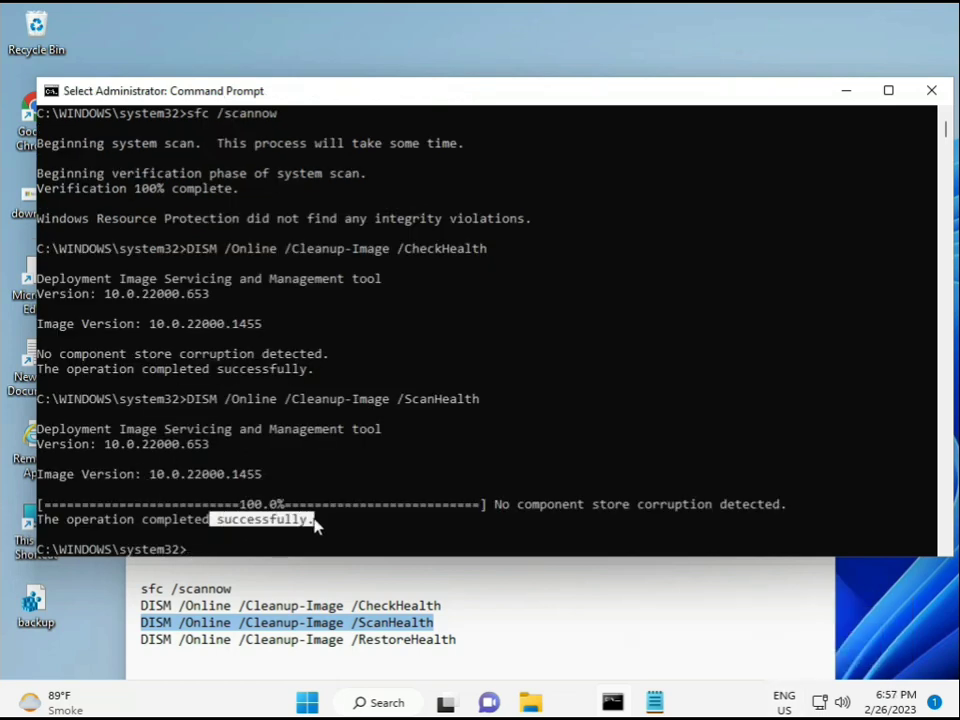
{"action": "left_click", "coordinate": [231, 641]}
{"action": "triple_click", "coordinate": [229, 641]}
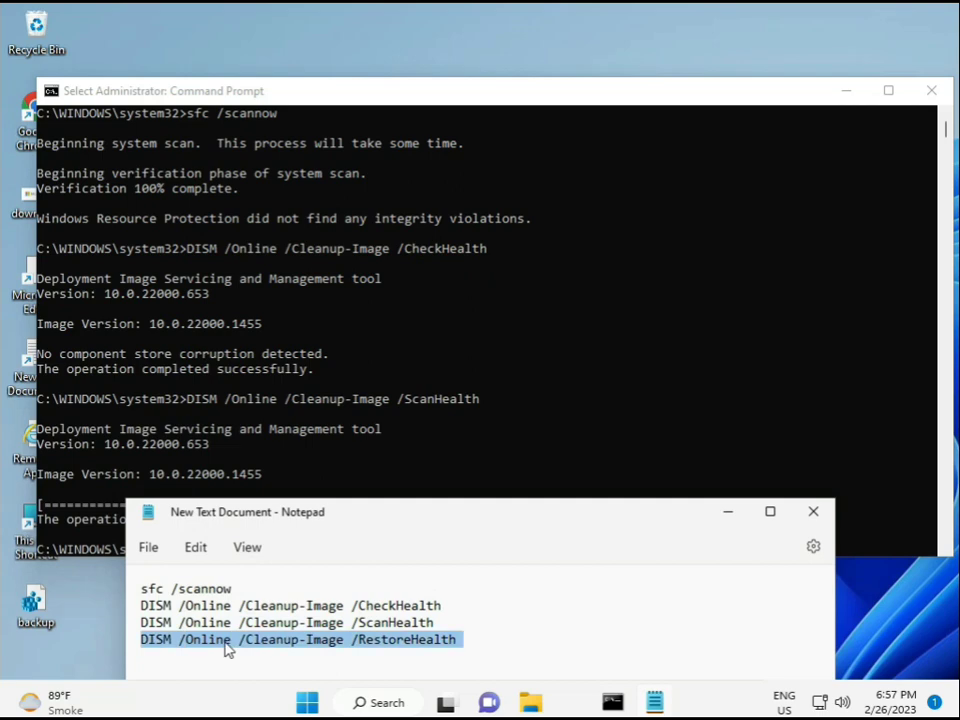
{"action": "right_click", "coordinate": [229, 648]}
{"action": "left_click", "coordinate": [285, 364]}
{"action": "left_click", "coordinate": [240, 490]}
{"action": "right_click", "coordinate": [191, 549]}
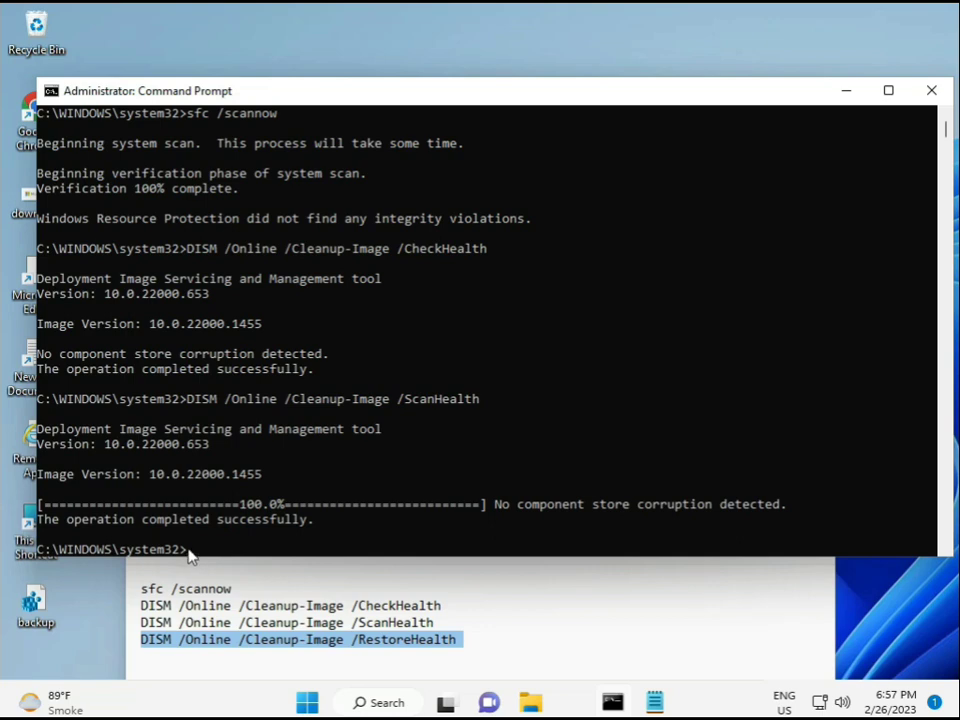
{"action": "left_click", "coordinate": [189, 550]}
{"action": "right_click", "coordinate": [189, 550]}
{"action": "right_click", "coordinate": [189, 553]}
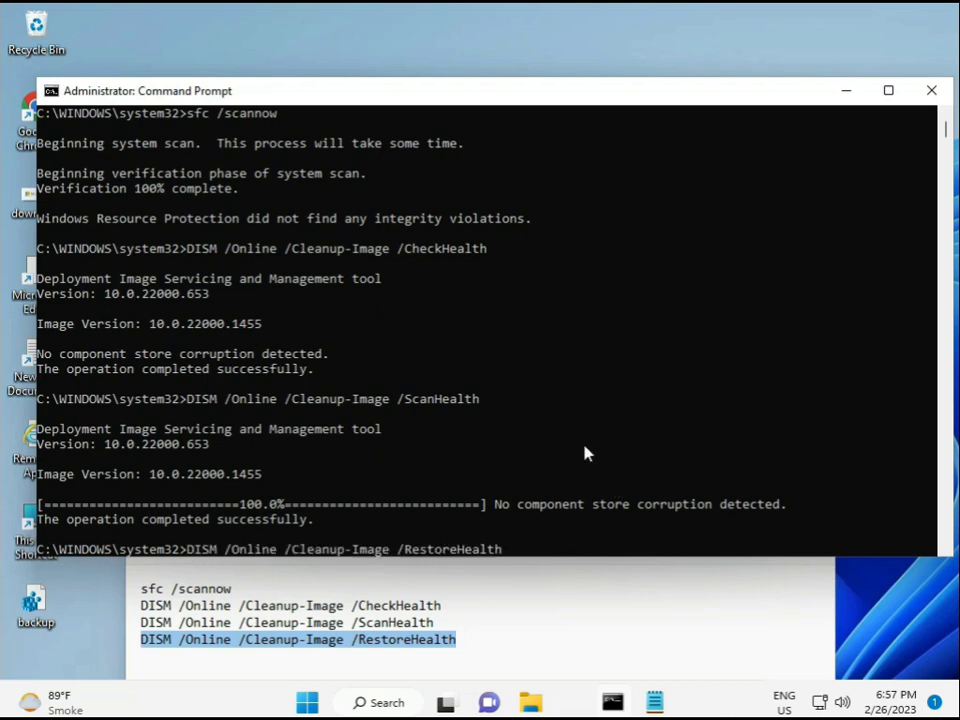
Step: Bring the pasted RestoreHealth command line into view and execute it
{"action": "scroll", "coordinate": [570, 460], "scroll_direction": "down", "scroll_amount": 9}
{"action": "scroll", "coordinate": [544, 446], "scroll_direction": "up", "scroll_amount": 9}
{"action": "mouse_move", "coordinate": [948, 129]}
{"action": "left_mouse_down"}
{"action": "mouse_move", "coordinate": [948, 142]}
{"action": "mouse_move", "coordinate": [946, 133]}
{"action": "left_mouse_up"}
{"action": "left_click", "coordinate": [190, 279]}
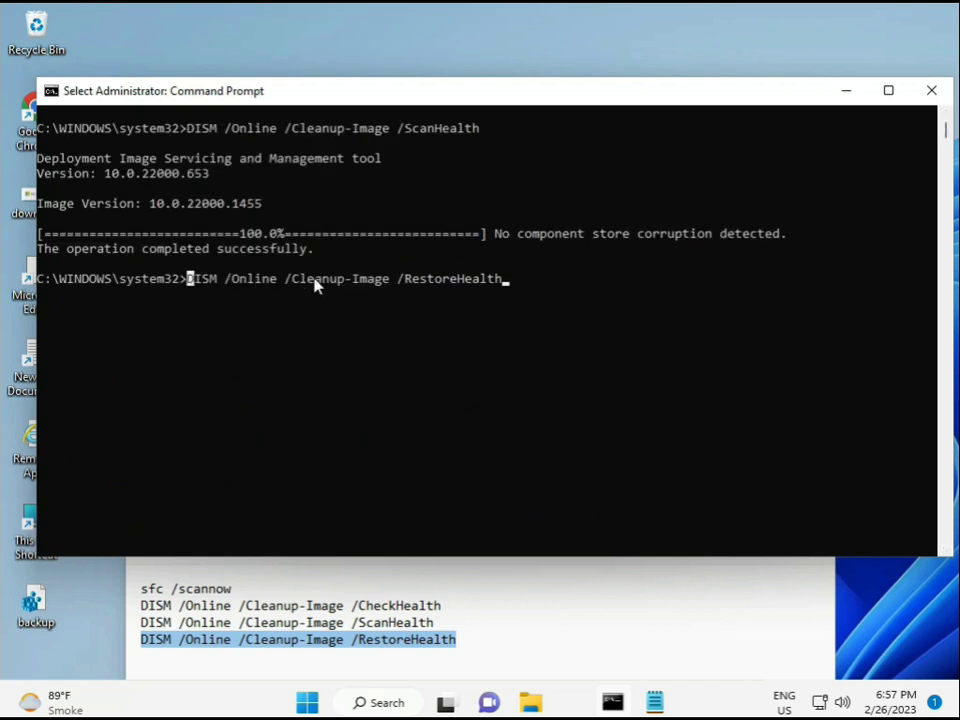
{"action": "key", "text": "Escape"}
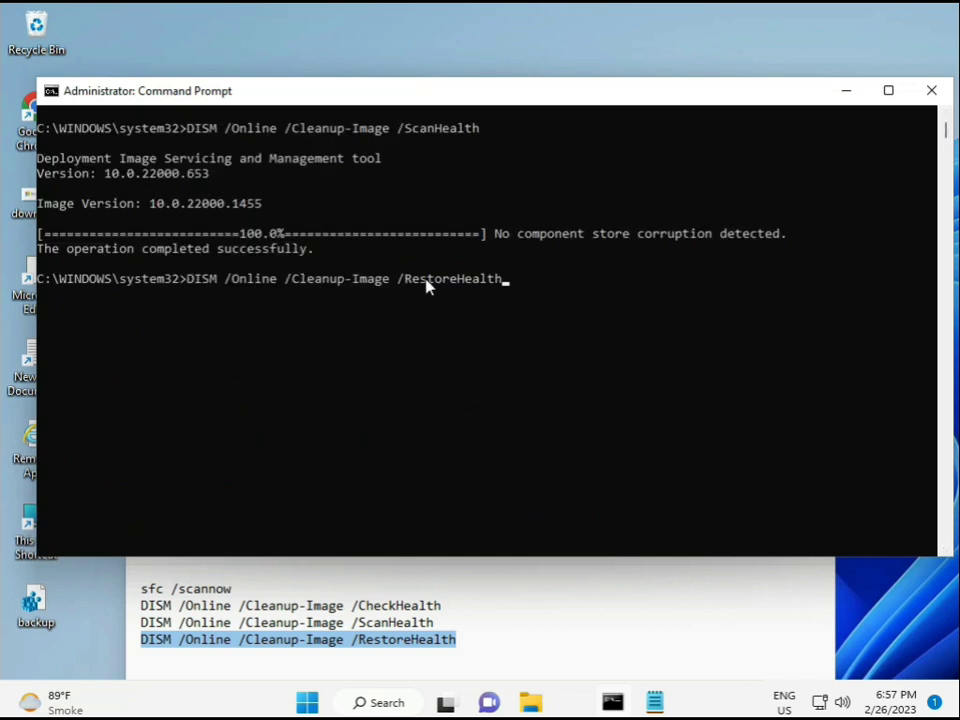
{"action": "key", "text": "Return"}
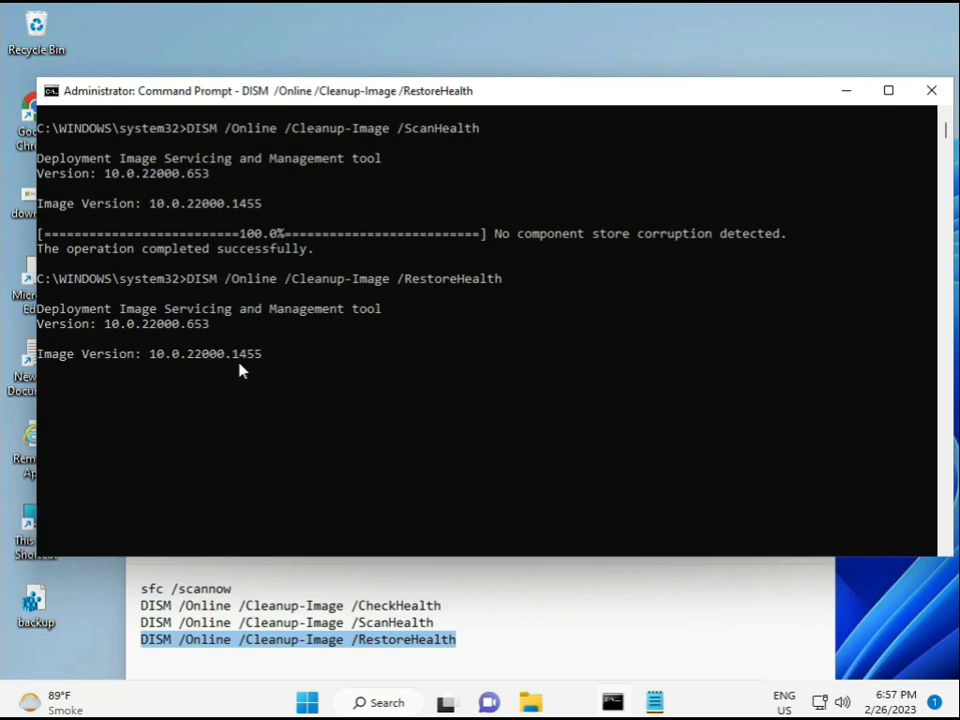